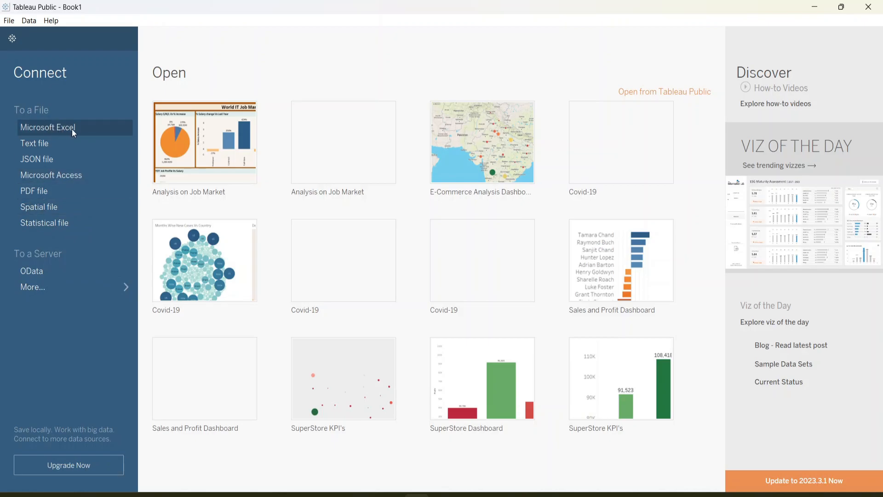
# Step: Connect to the text file country_wise_latest from the Covid Data folder as the data source
pyautogui.click(48, 144)
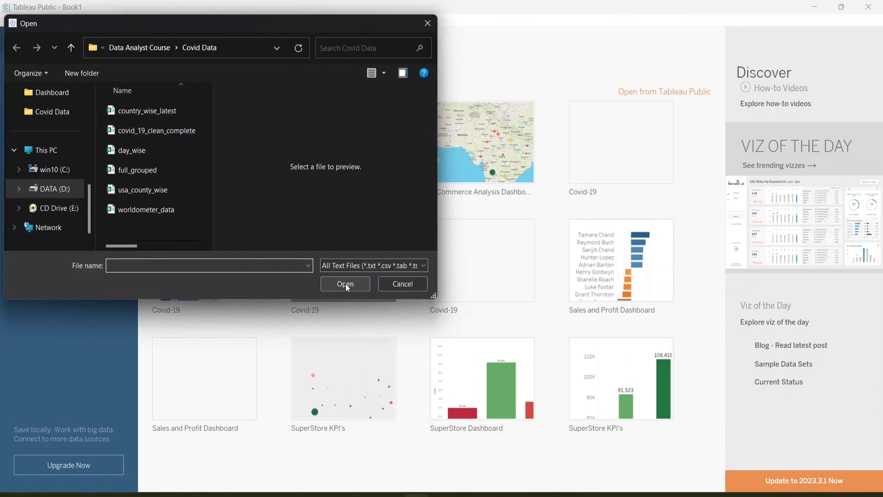
pyautogui.click(151, 110)
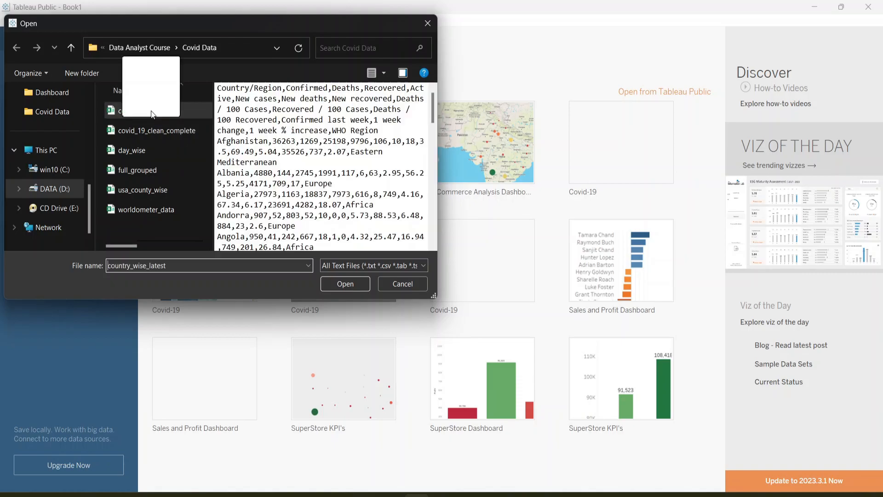
pyautogui.click(345, 284)
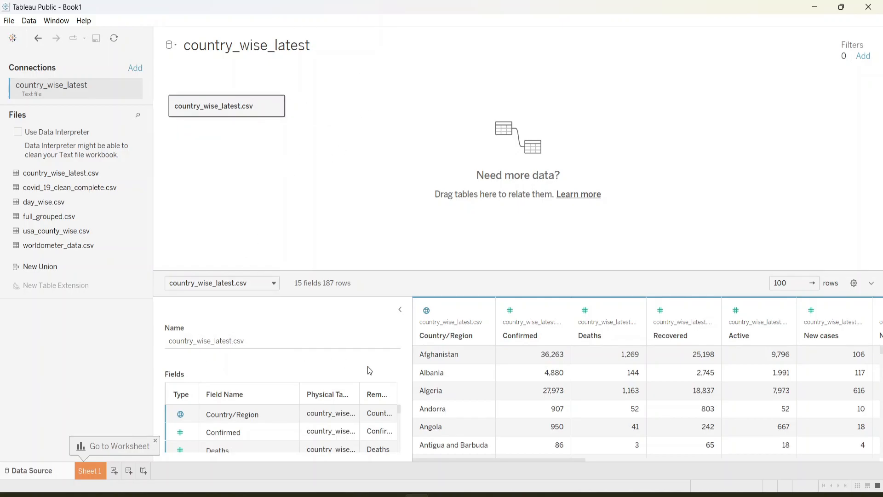
# Step: Examine the fields and data preview of country_wise_latest.csv, enlarging the preview area to see more rows and columns
pyautogui.scroll(-5, 223, 420)
pyautogui.scroll(5, 225, 425)
pyautogui.scroll(-1, 675, 346)
pyautogui.scroll(1, 675, 347)
pyautogui.moveTo(623, 272); pyautogui.dragTo(599, 91)
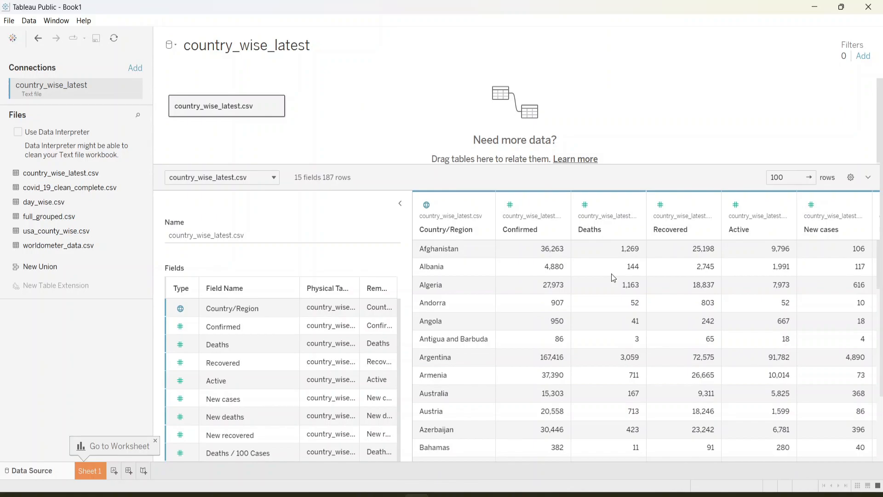
pyautogui.hscroll(3, 611, 274)
pyautogui.hscroll(-3, 611, 274)
pyautogui.hscroll(10, 708, 307)
pyautogui.hscroll(-10, 707, 307)
pyautogui.click(798, 179)
pyautogui.write('0')
pyautogui.press('BackSpace')
pyautogui.press('BackSpace')
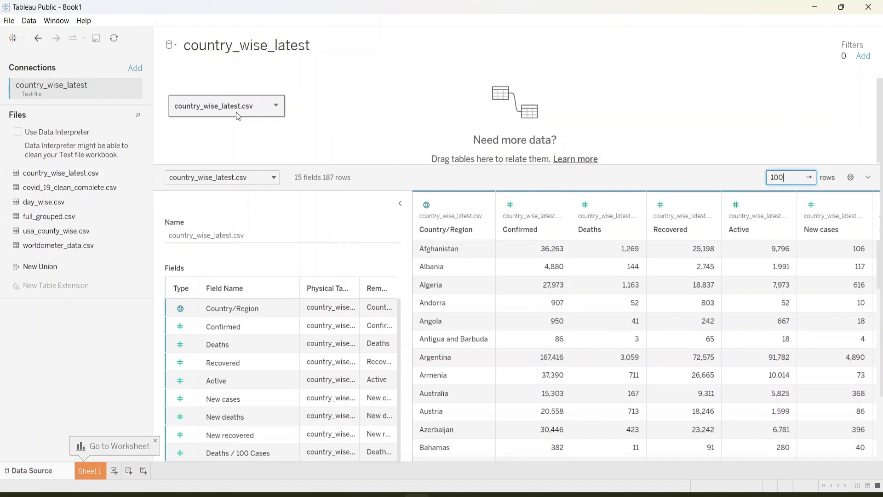
# Step: Open the country_wise_latest.csv table's join canvas and add covid_19_clean_complete.csv to it
pyautogui.click(276, 107)
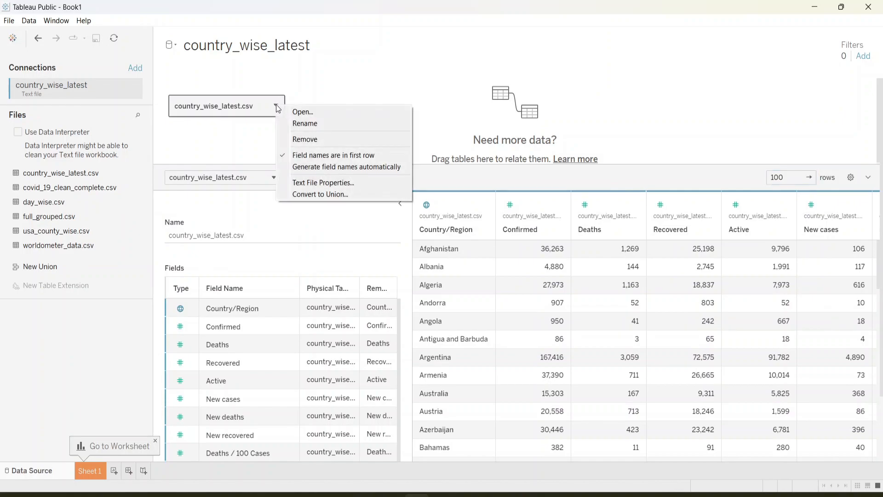
pyautogui.click(296, 112)
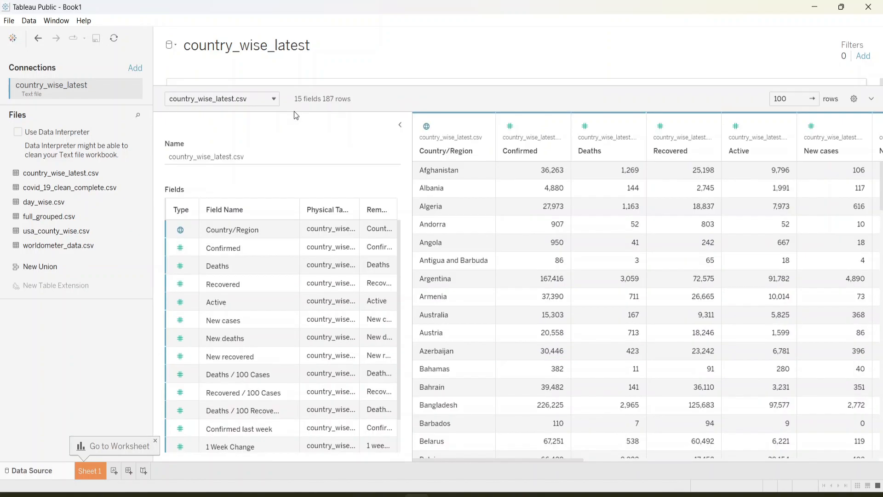
pyautogui.moveTo(352, 87); pyautogui.dragTo(339, 244)
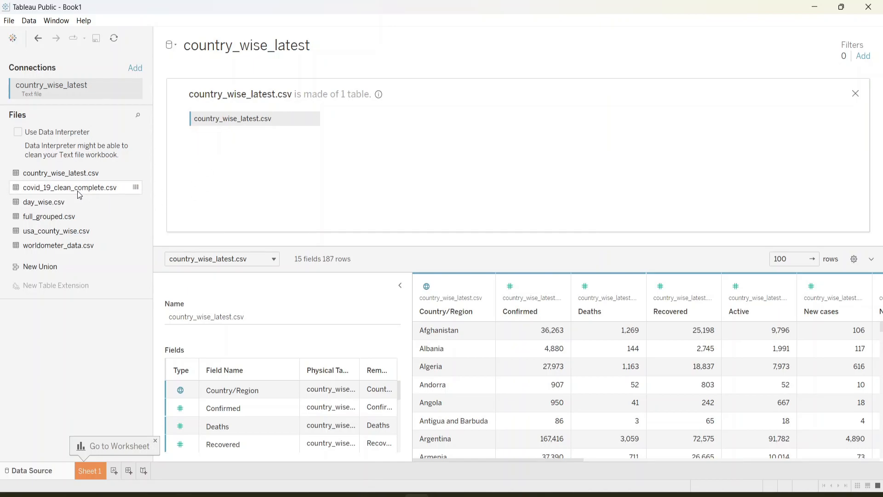
pyautogui.moveTo(59, 193); pyautogui.dragTo(393, 135)
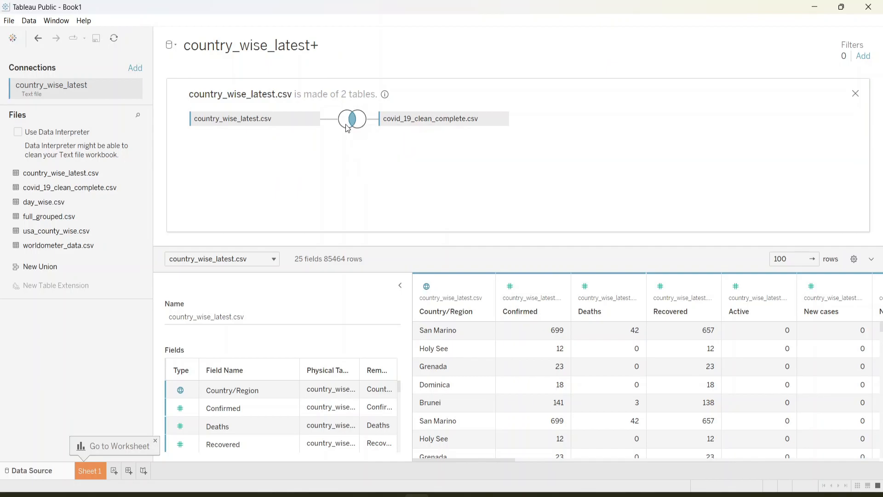
# Step: Set the join clause between the two tables to Country/Region = Country/Region (covid 19 clean complete.csv)
pyautogui.moveTo(357, 115)
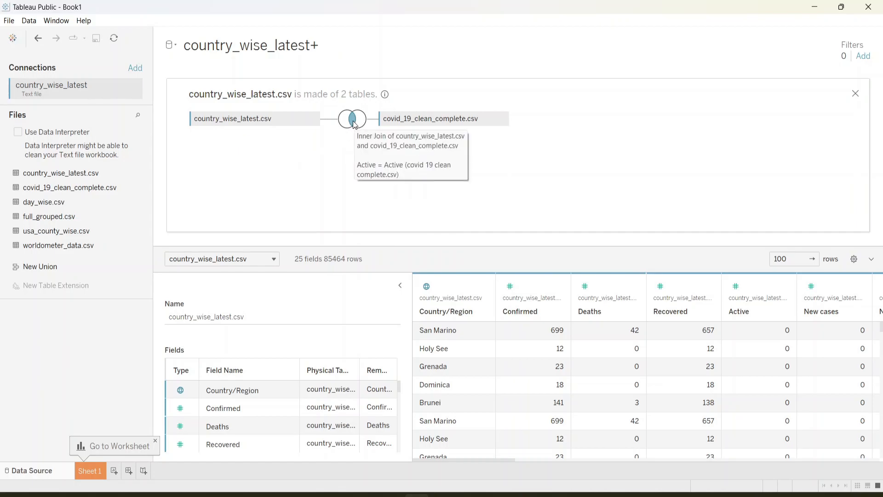
pyautogui.click(353, 120)
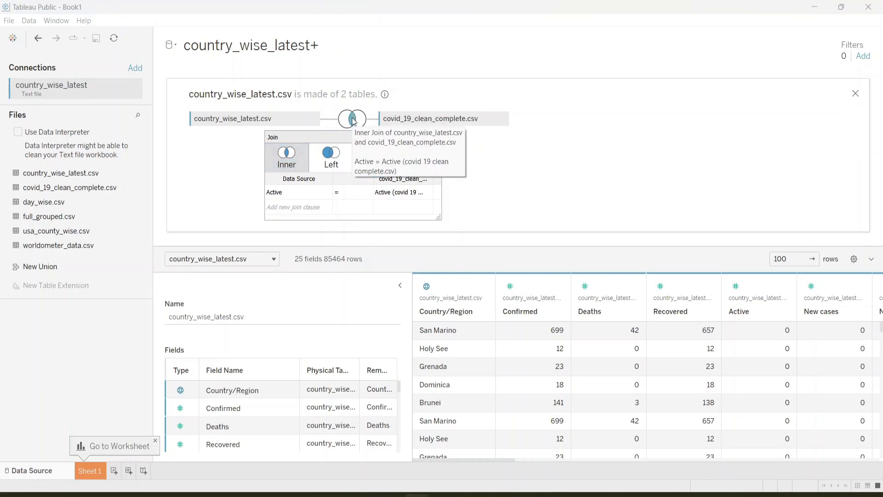
pyautogui.click(307, 197)
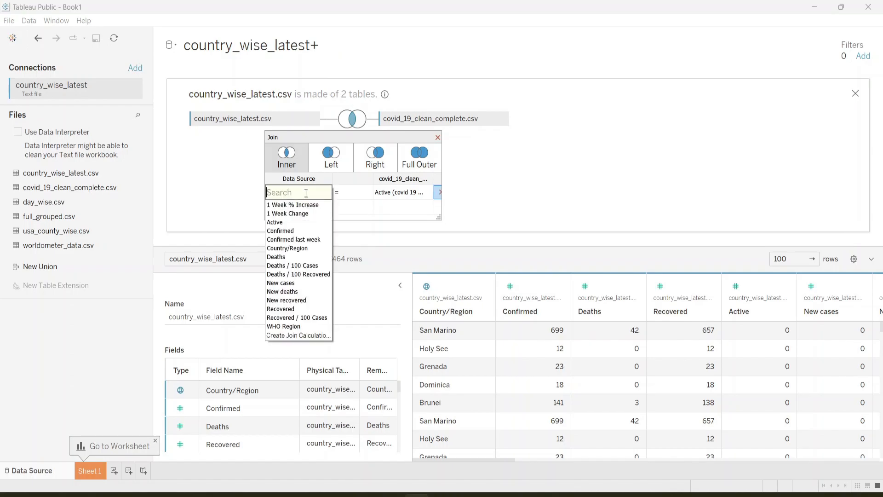
pyautogui.click(399, 195)
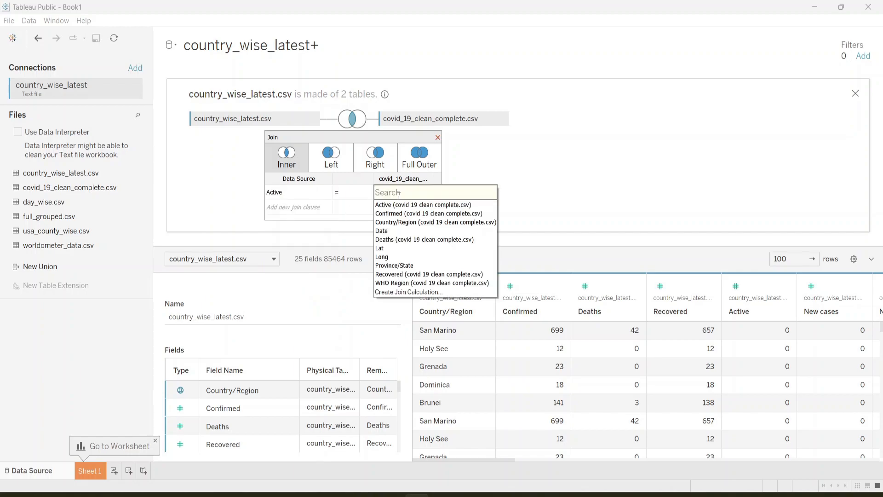
pyautogui.click(318, 196)
pyautogui.click(319, 196)
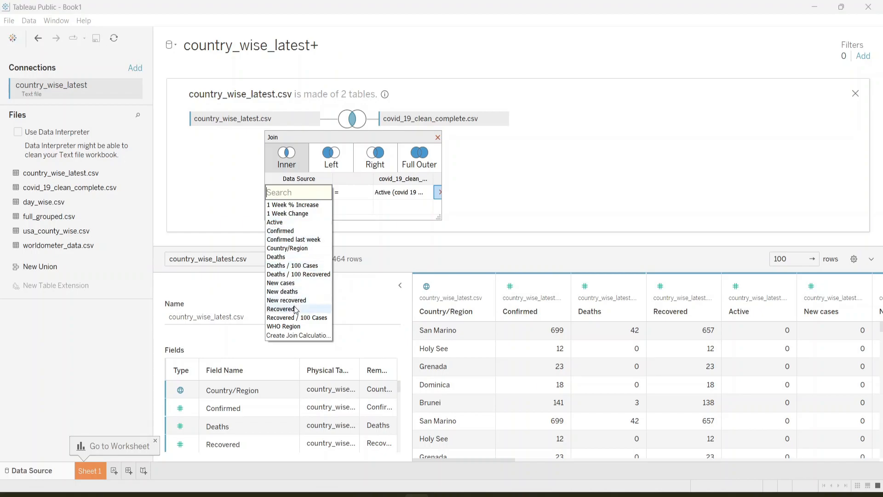
pyautogui.click(288, 249)
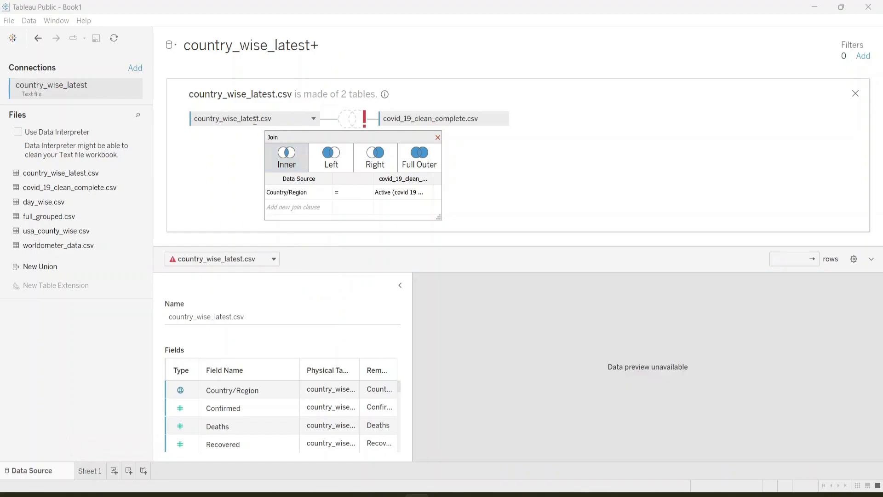
pyautogui.click(415, 193)
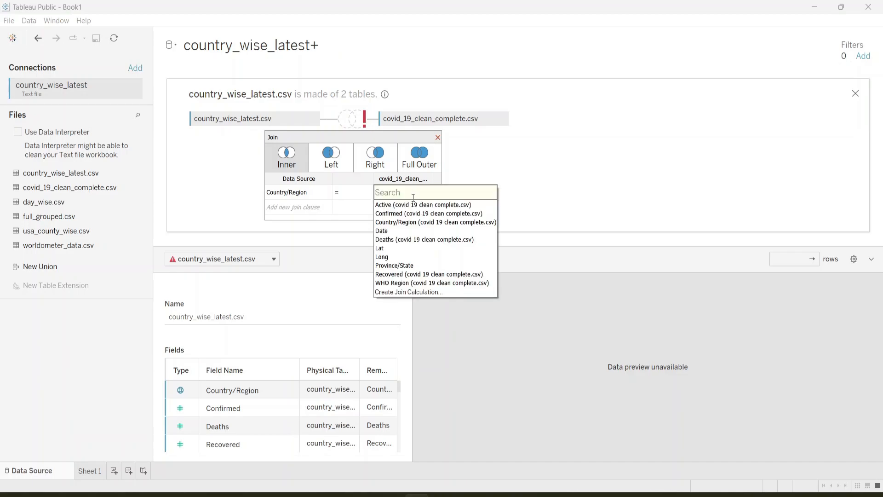
pyautogui.click(394, 223)
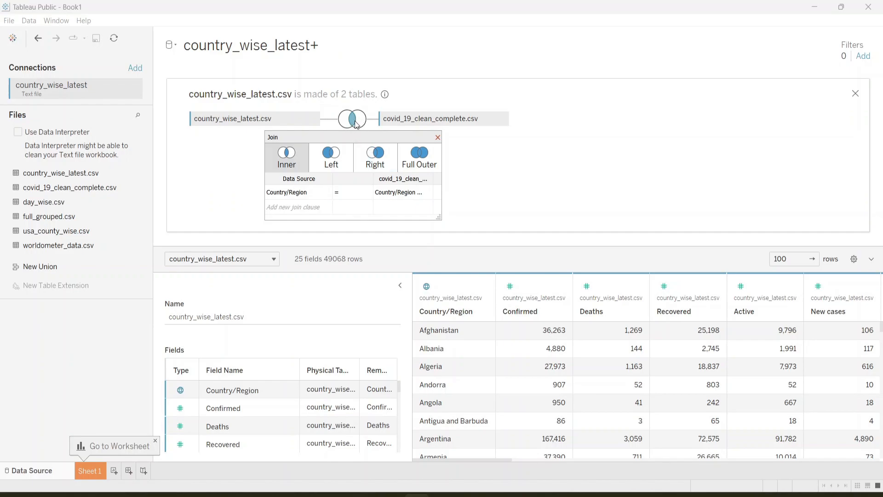
# Step: Change the join between country_wise_latest.csv and covid_19_clean_complete.csv to a Left join and close the join settings
pyautogui.click(330, 158)
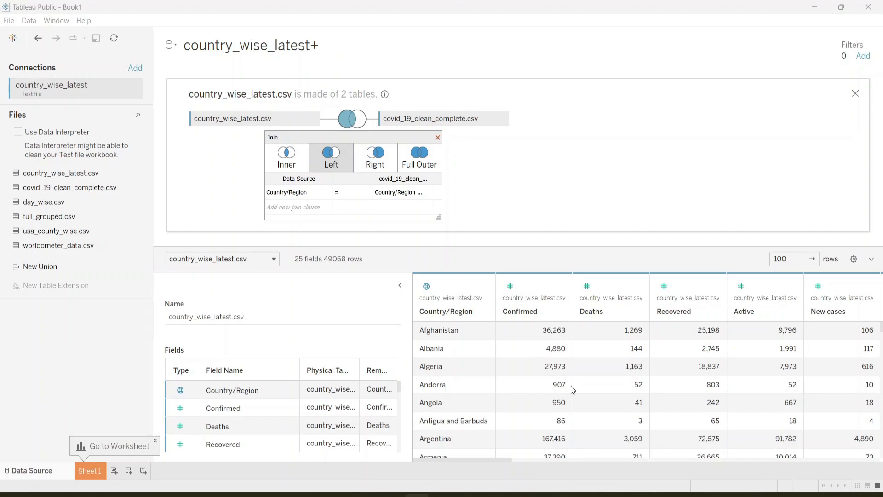
pyautogui.moveTo(501, 249)
pyautogui.mouseDown()
pyautogui.moveTo(497, 230)
pyautogui.moveTo(499, 246)
pyautogui.mouseUp()
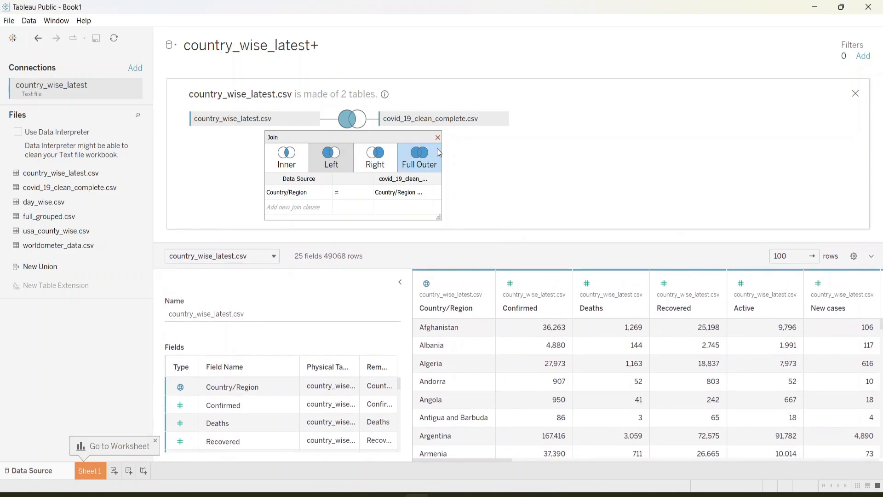
pyautogui.click(437, 138)
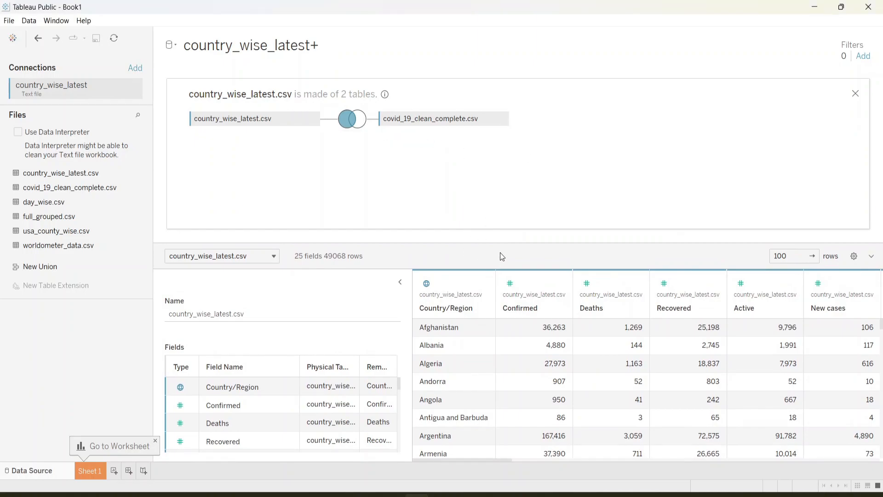
# Step: Examine the joined table's field names and data types, and review the preview columns from both CSV files
pyautogui.moveTo(497, 243); pyautogui.dragTo(490, 146)
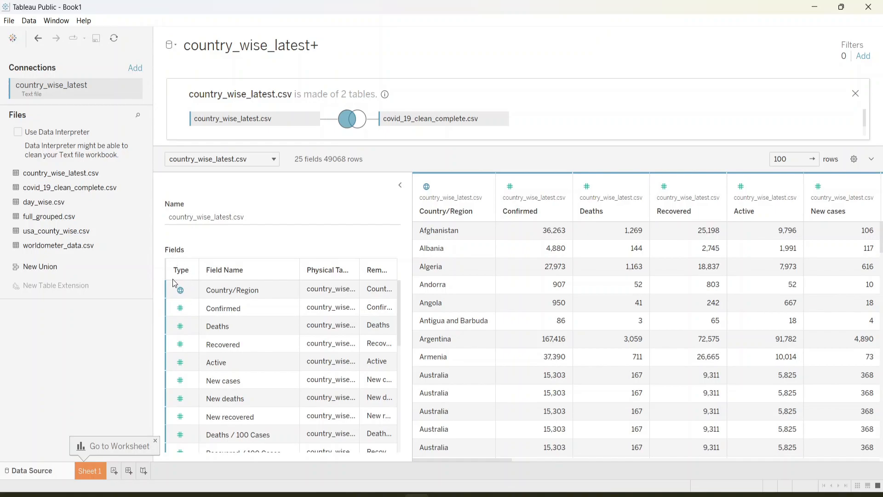
pyautogui.scroll(-5, 225, 303)
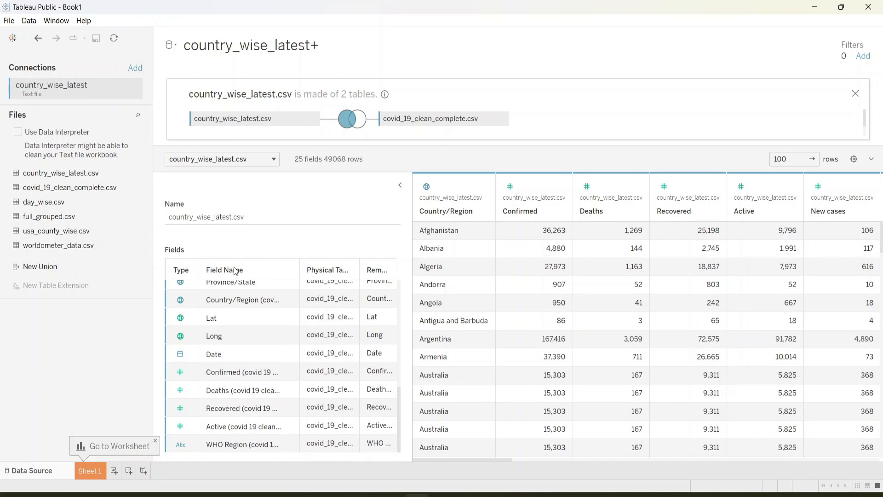
pyautogui.scroll(5, 227, 307)
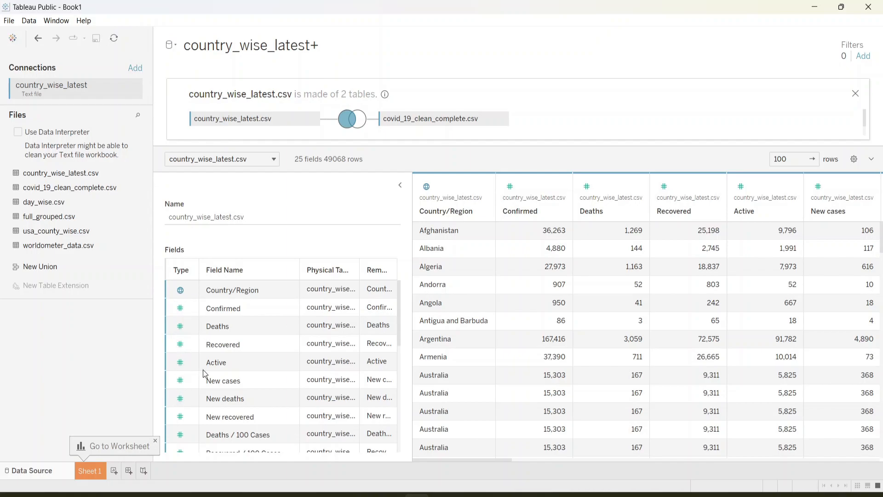
pyautogui.scroll(-8, 224, 381)
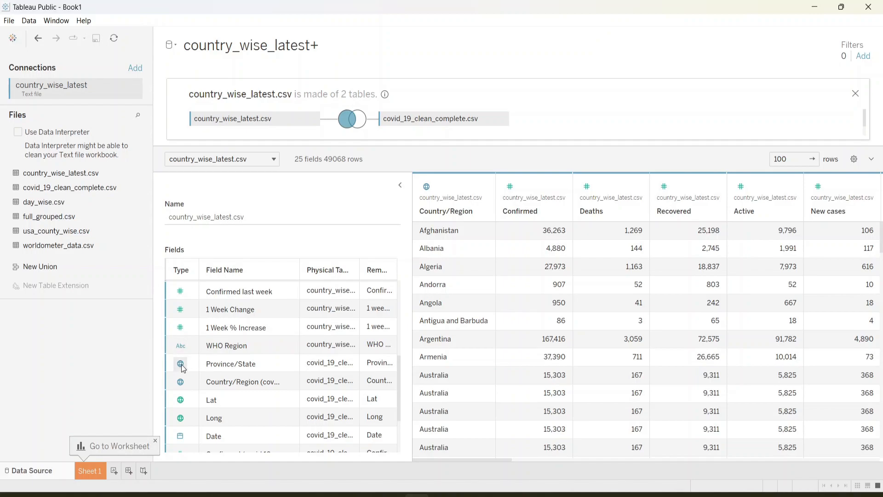
pyautogui.scroll(-3, 181, 365)
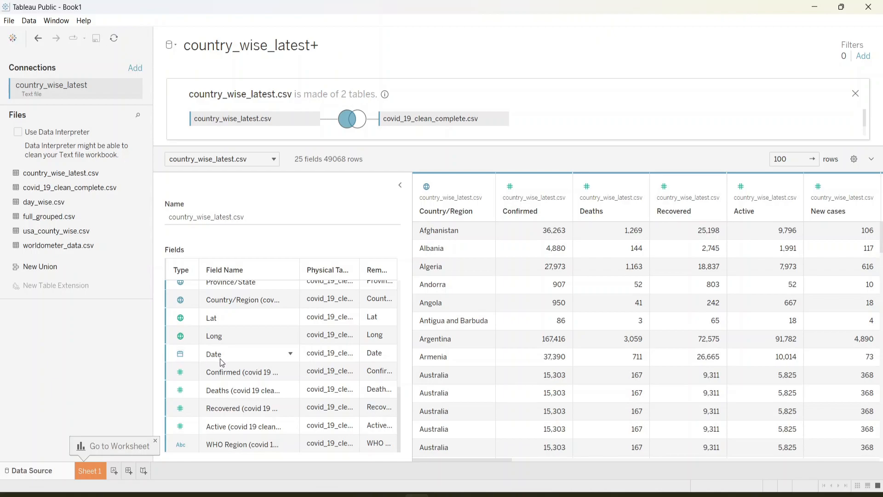
pyautogui.scroll(5, 247, 338)
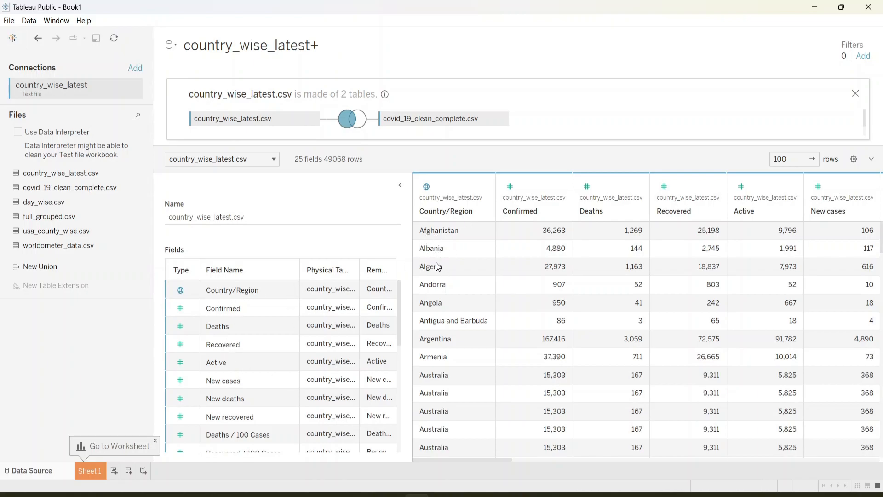
pyautogui.scroll(-5, 453, 360)
pyautogui.scroll(5, 453, 360)
pyautogui.scroll(-6, 557, 326)
pyautogui.scroll(-3, 557, 325)
pyautogui.scroll(9, 557, 326)
pyautogui.moveTo(411, 203); pyautogui.dragTo(311, 208)
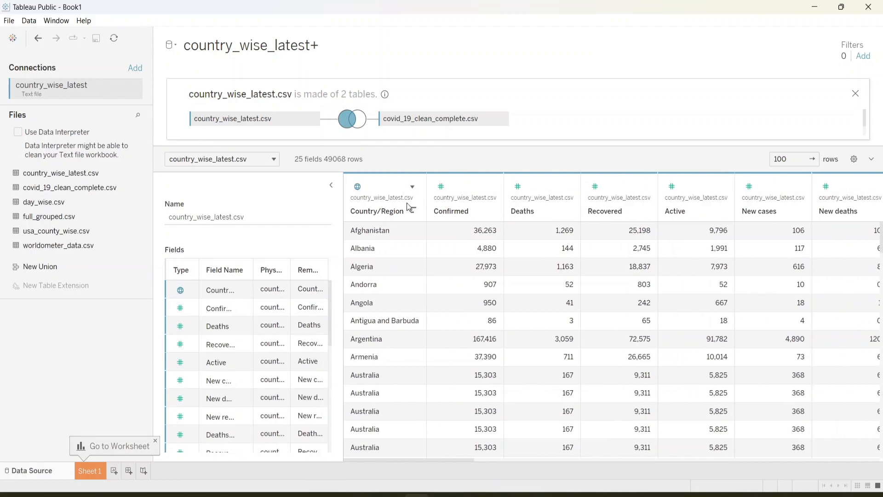
pyautogui.hscroll(15, 620, 311)
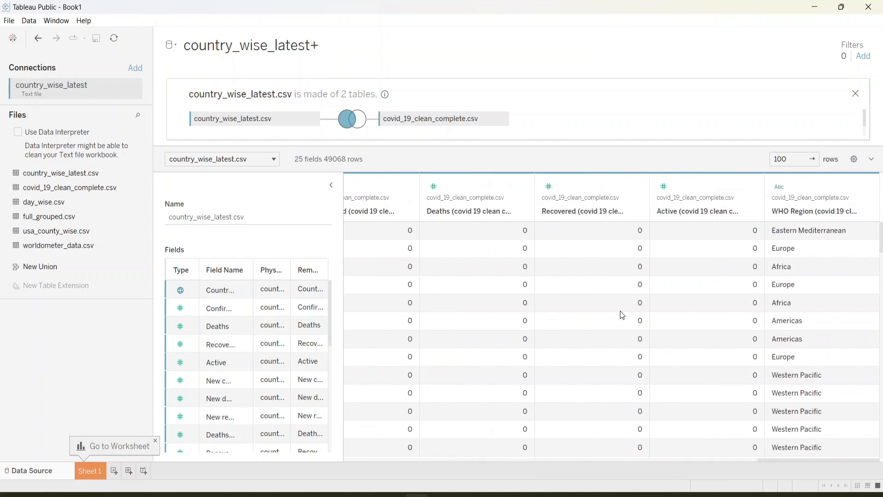
pyautogui.hscroll(-15, 556, 315)
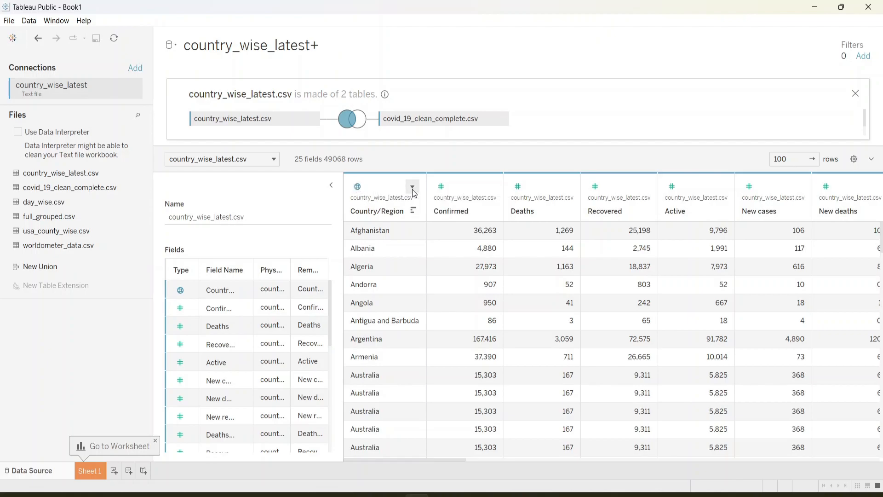
# Step: Rename the Country/Region field of country_wise_latest.csv to Country
pyautogui.click(413, 190)
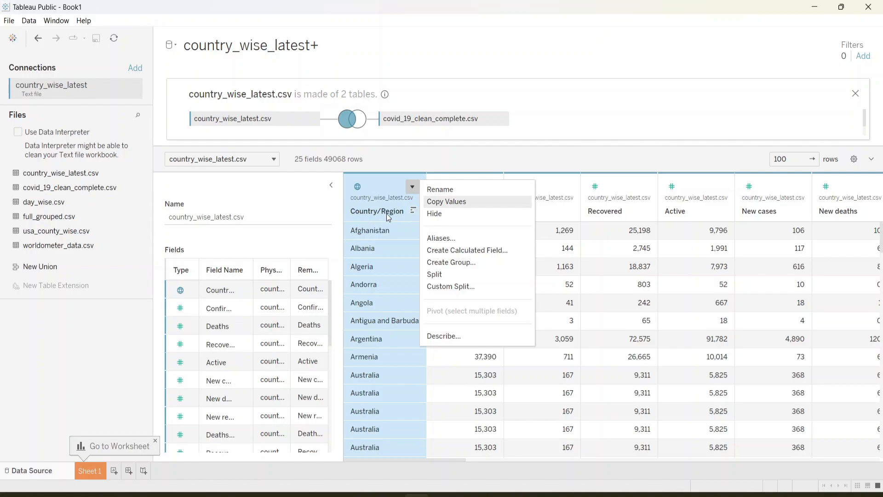
pyautogui.click(442, 189)
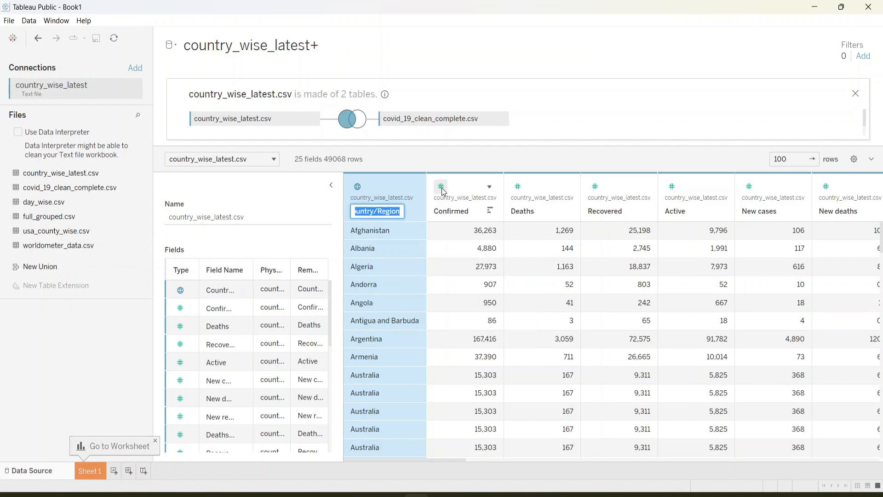
pyautogui.moveTo(385, 212); pyautogui.dragTo(454, 213)
pyautogui.press('BackSpace')
pyautogui.press('BackSpace')
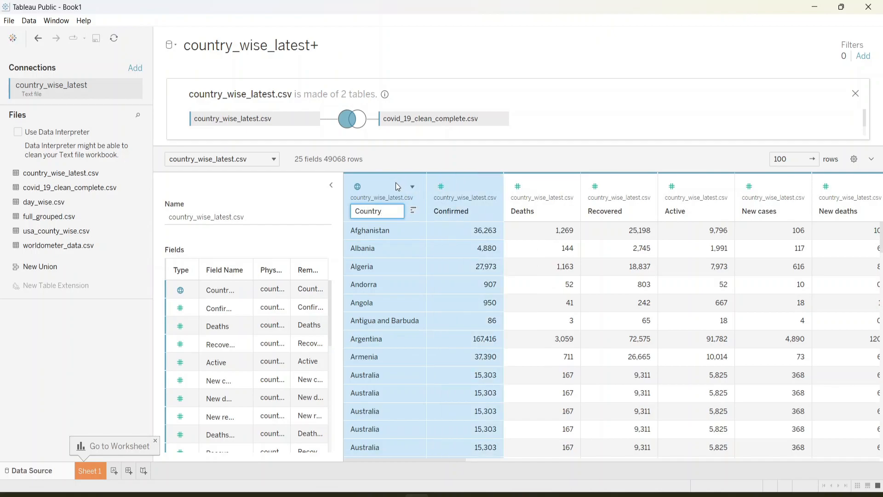
pyautogui.press('Return')
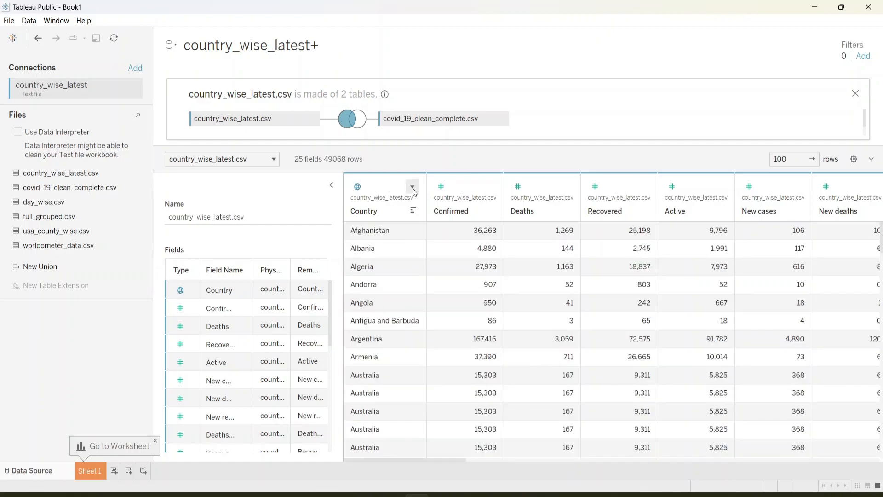
# Step: Copy the values of the Country column
pyautogui.click(413, 189)
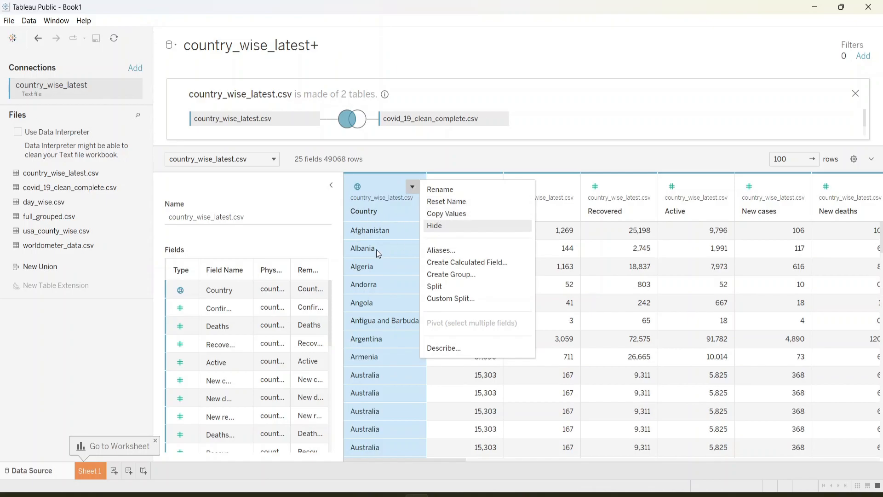
pyautogui.click(453, 215)
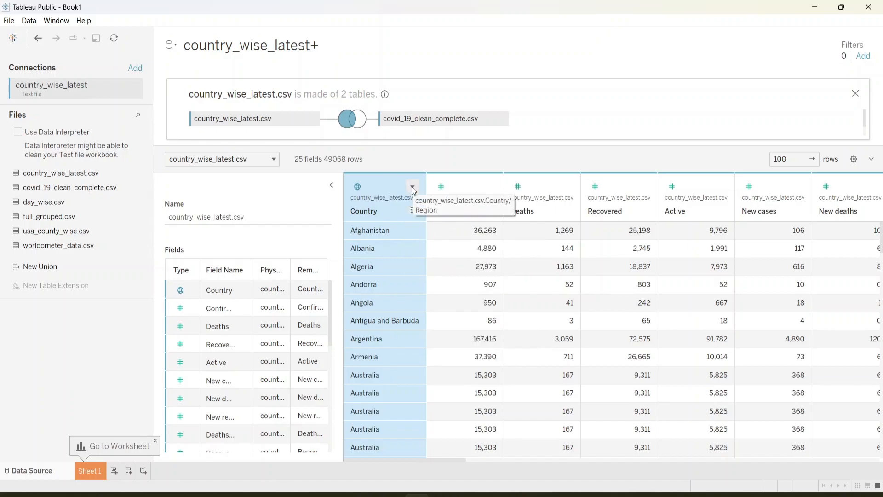
# Step: Hide the Country field of country_wise_latest.csv and undo the hiding
pyautogui.click(412, 187)
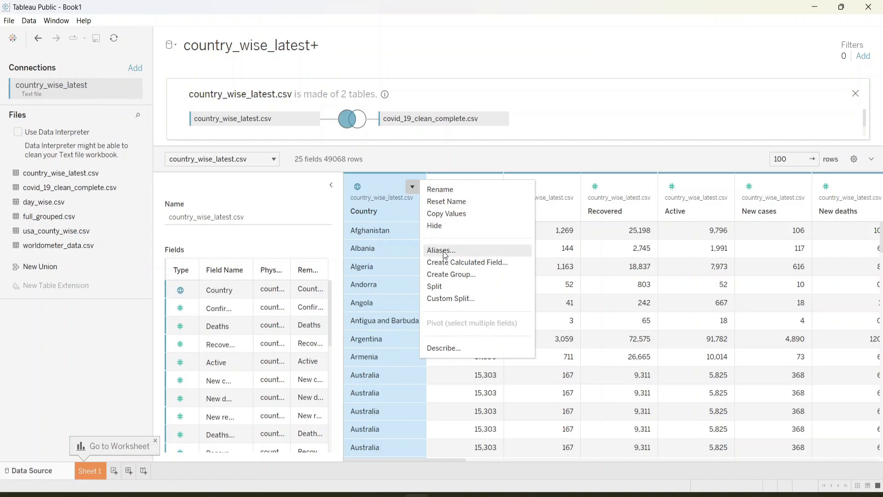
pyautogui.click(440, 226)
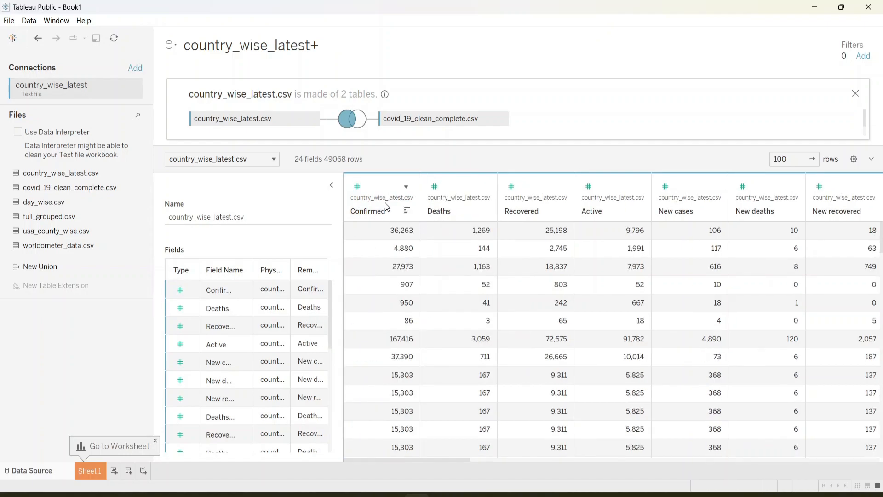
pyautogui.hotkey('ctrl', 'z')
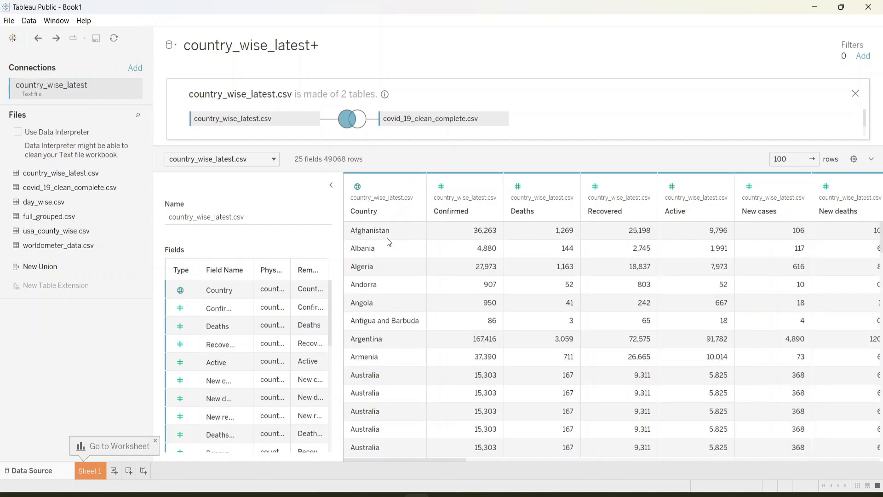
# Step: Give the Afghanistan member of the Country field the alias Afg and apply it
pyautogui.click(413, 187)
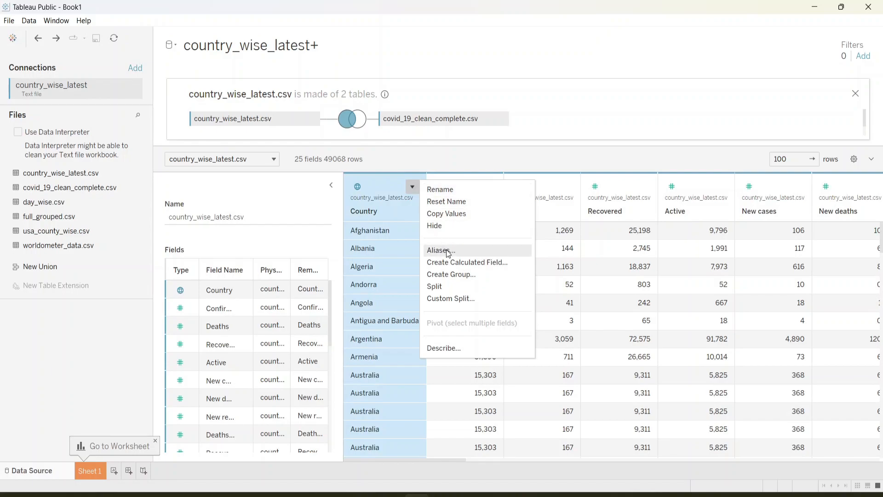
pyautogui.click(446, 250)
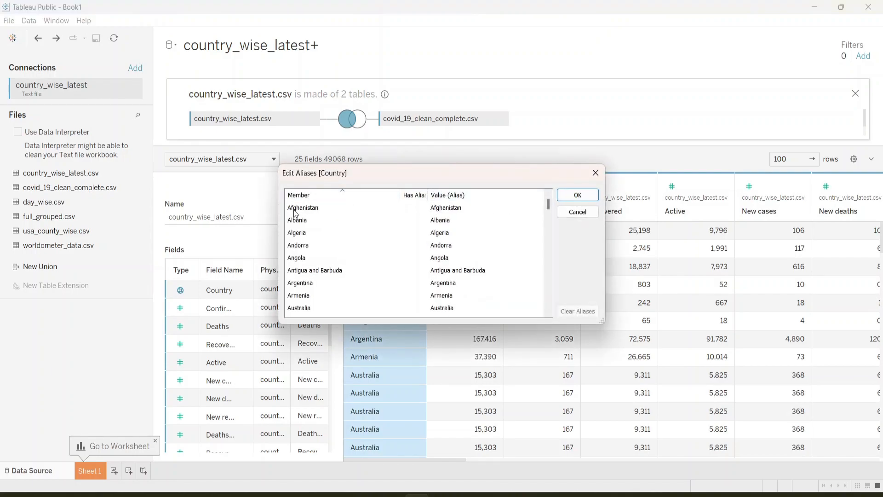
pyautogui.click(308, 211)
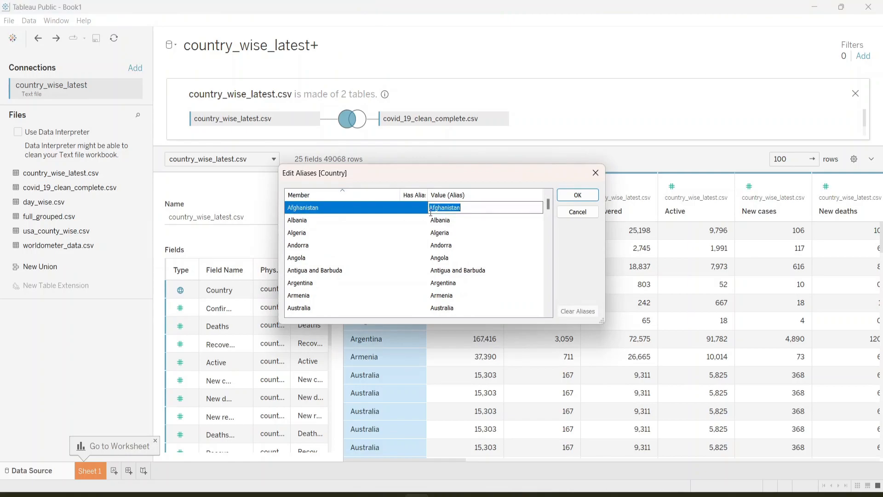
pyautogui.click(466, 208)
pyautogui.press('BackSpace')
pyautogui.press('BackSpace')
pyautogui.press('BackSpace')
pyautogui.press('BackSpace')
pyautogui.press('BackSpace')
pyautogui.press('BackSpace')
pyautogui.press('BackSpace')
pyautogui.press('BackSpace')
pyautogui.click(583, 196)
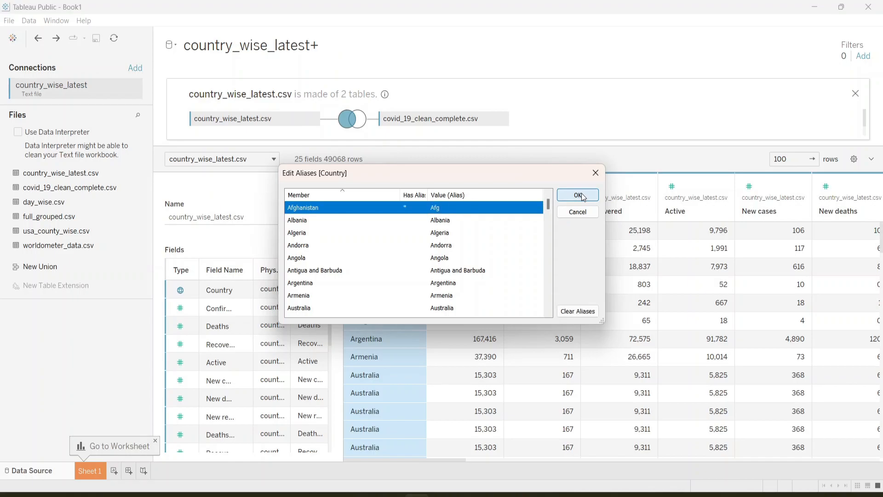
pyautogui.click(582, 196)
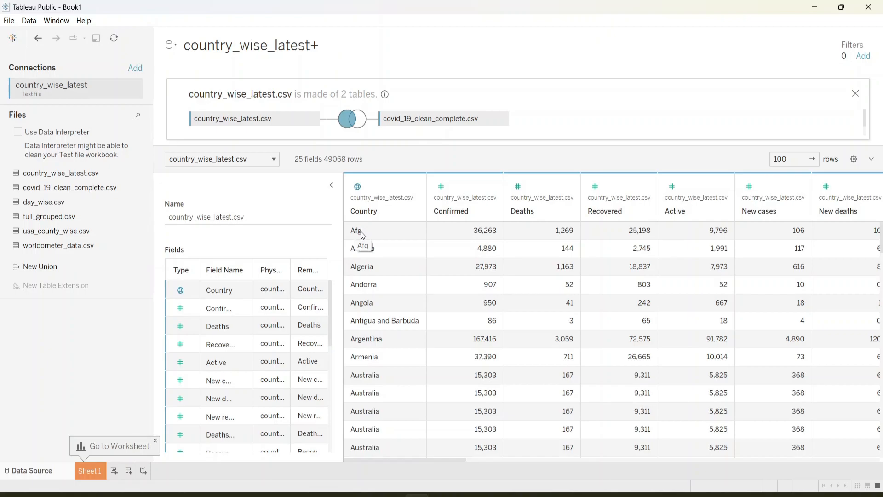
# Step: Clear all aliases of the Country field and confirm the change
pyautogui.click(414, 187)
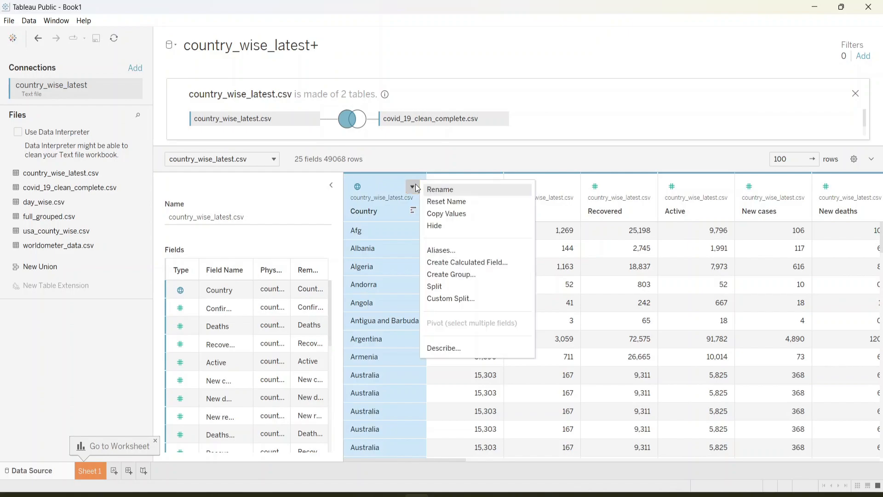
pyautogui.click(445, 250)
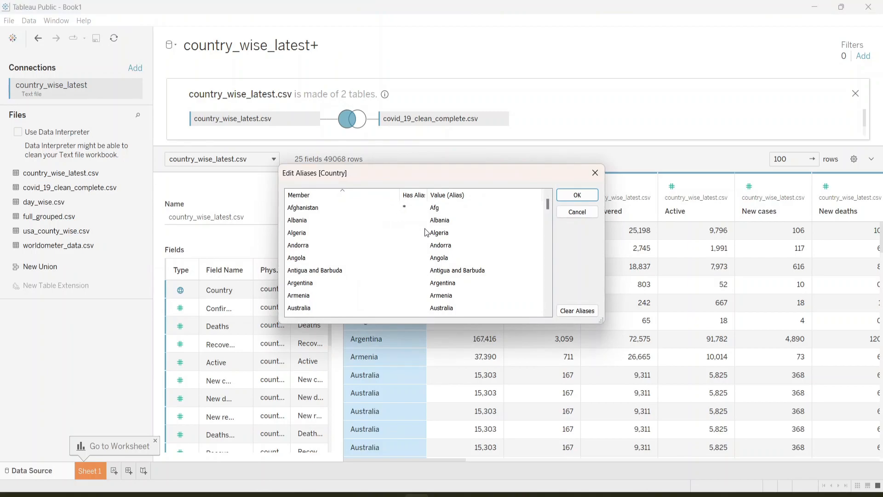
pyautogui.scroll(-3, 397, 258)
pyautogui.scroll(3, 397, 257)
pyautogui.click(569, 315)
pyautogui.click(574, 197)
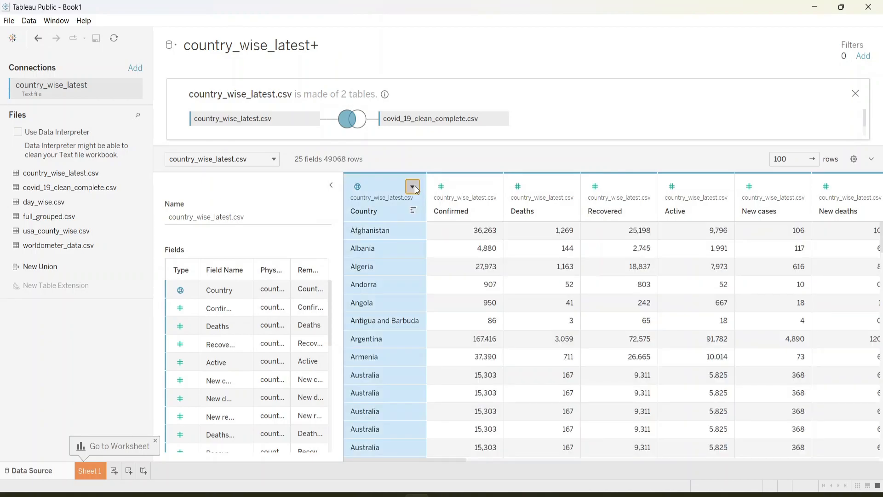
pyautogui.click(413, 187)
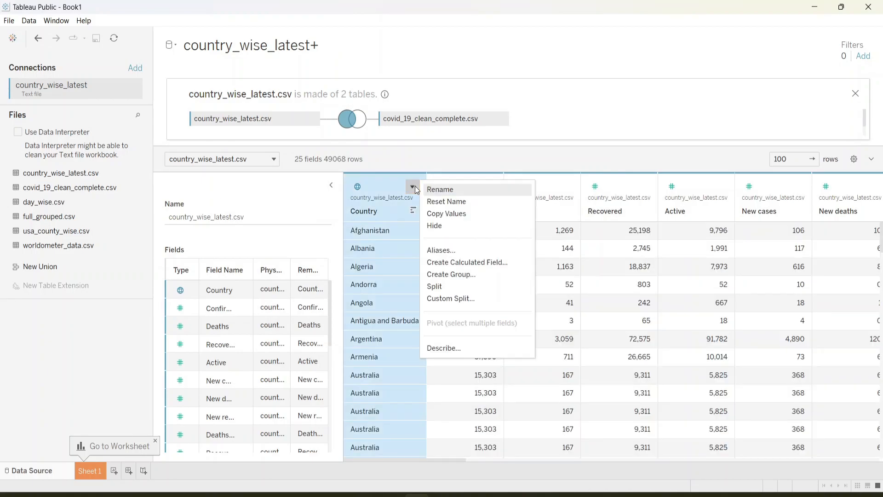
pyautogui.click(453, 266)
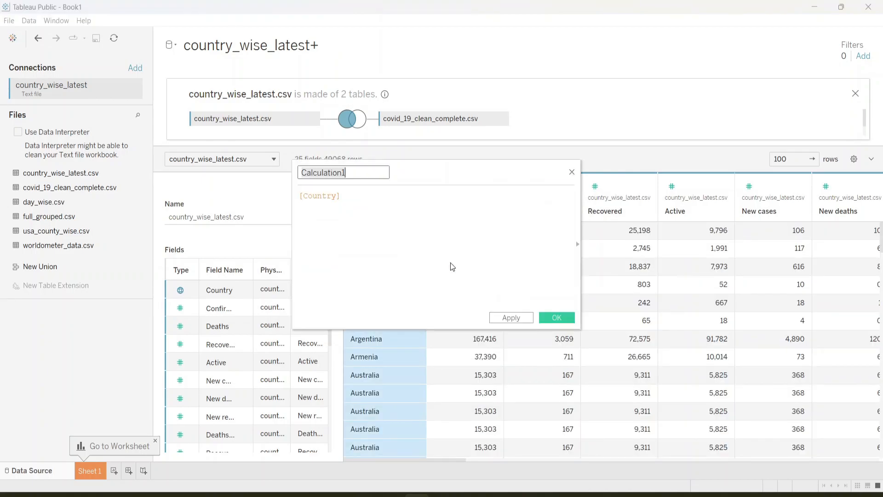
pyautogui.click(509, 316)
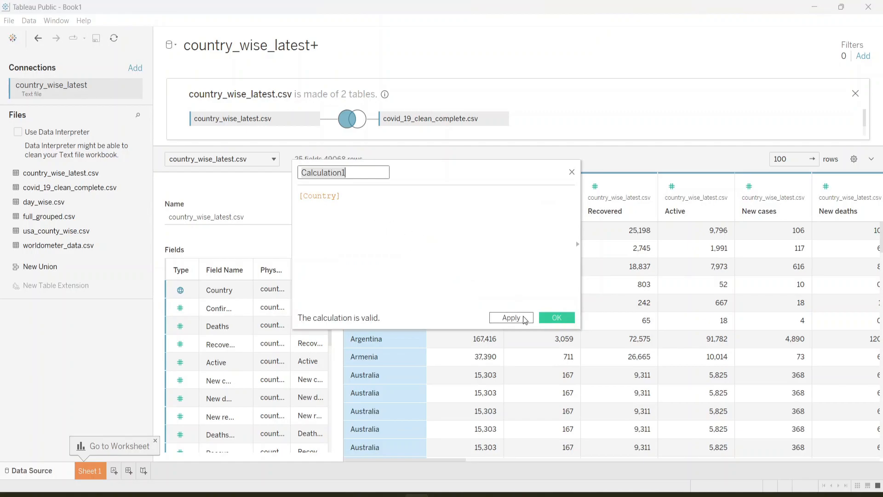
pyautogui.click(571, 173)
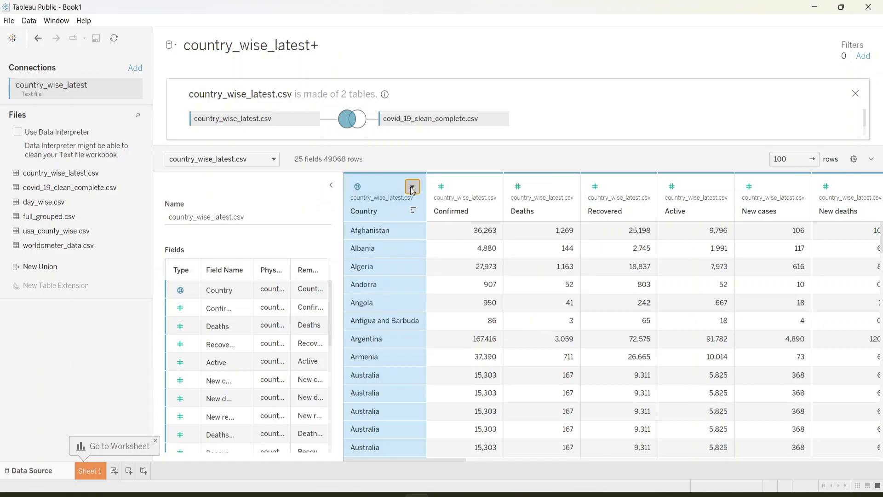
# Step: Create a group field named Country (group) from Country that combines Afghanistan, Albania and Algeria
pyautogui.click(413, 188)
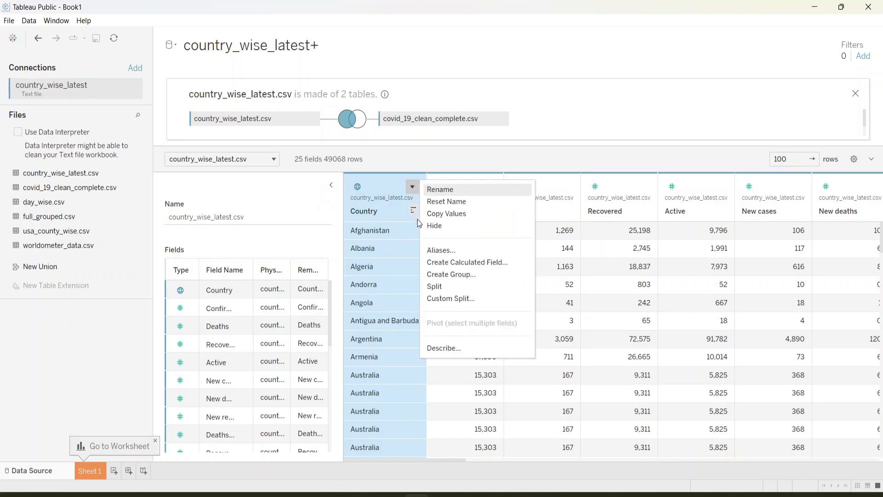
pyautogui.click(432, 276)
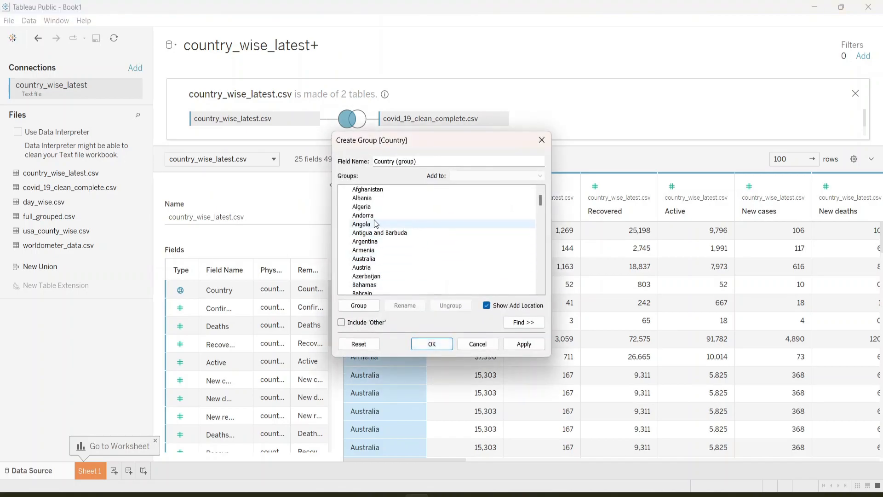
pyautogui.click(367, 191)
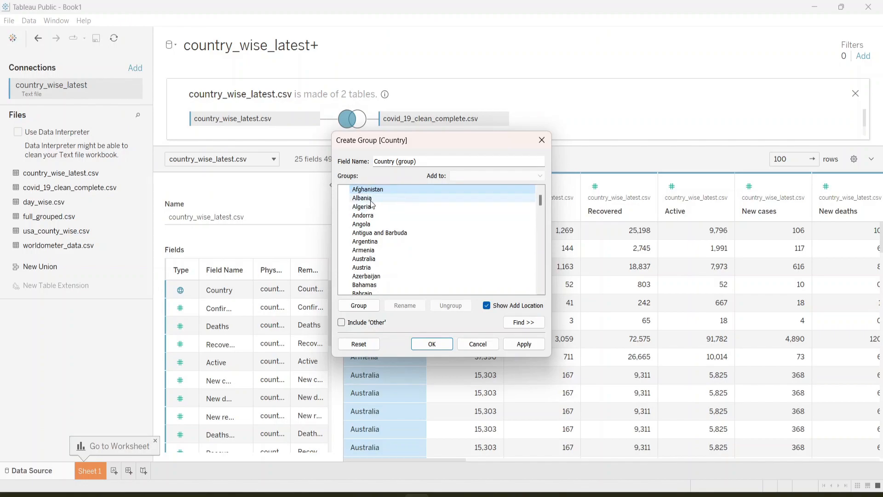
pyautogui.keyDown('ctrl'); pyautogui.click(371, 199); pyautogui.keyUp('ctrl')
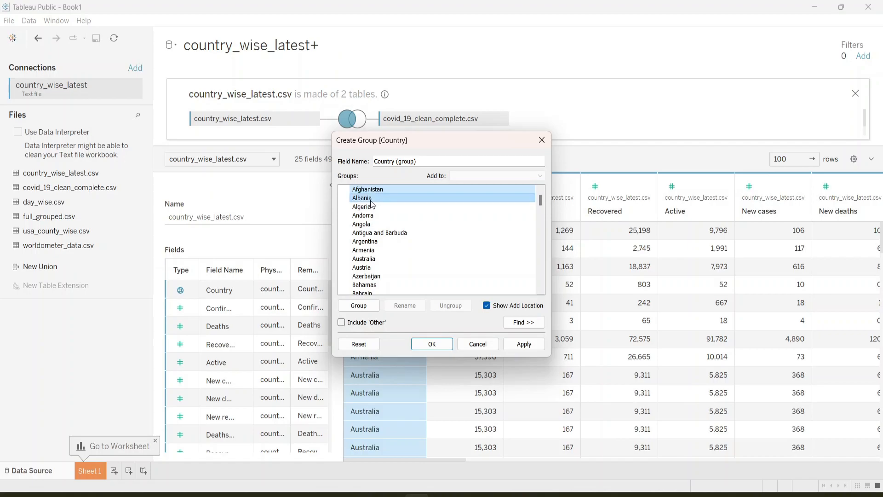
pyautogui.keyDown('ctrl'); pyautogui.click(369, 208); pyautogui.keyUp('ctrl')
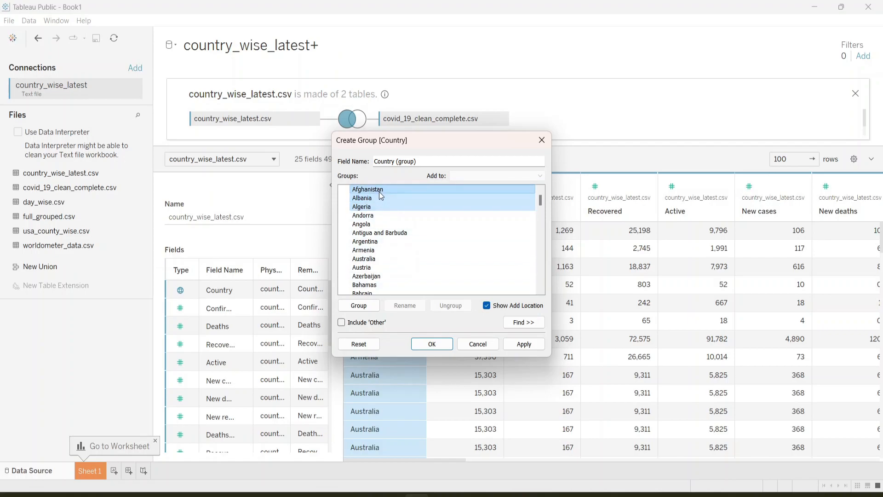
pyautogui.click(358, 306)
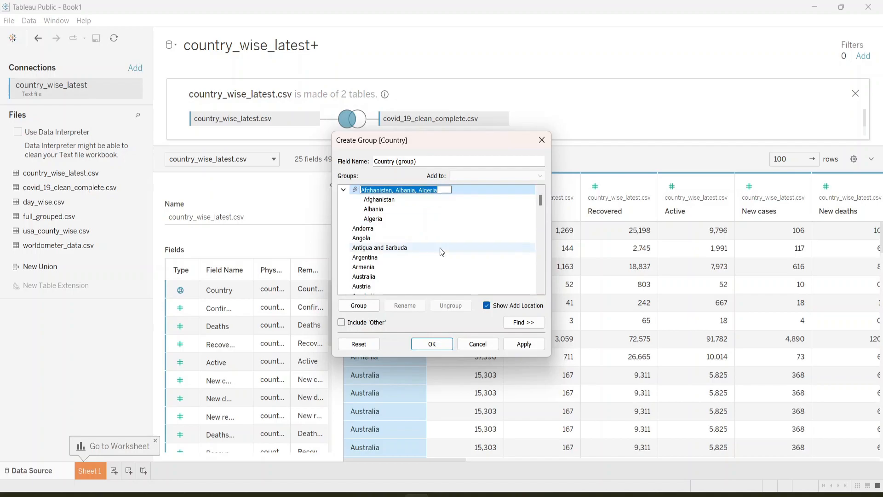
pyautogui.click(520, 344)
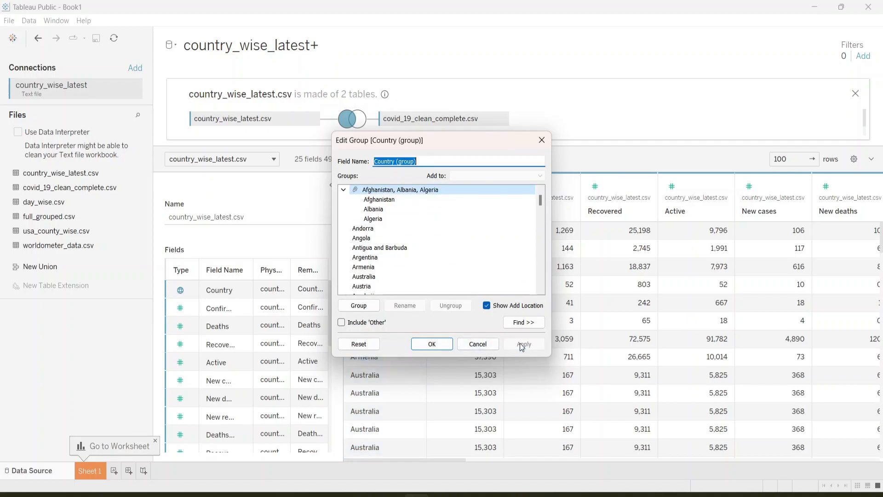
pyautogui.click(439, 344)
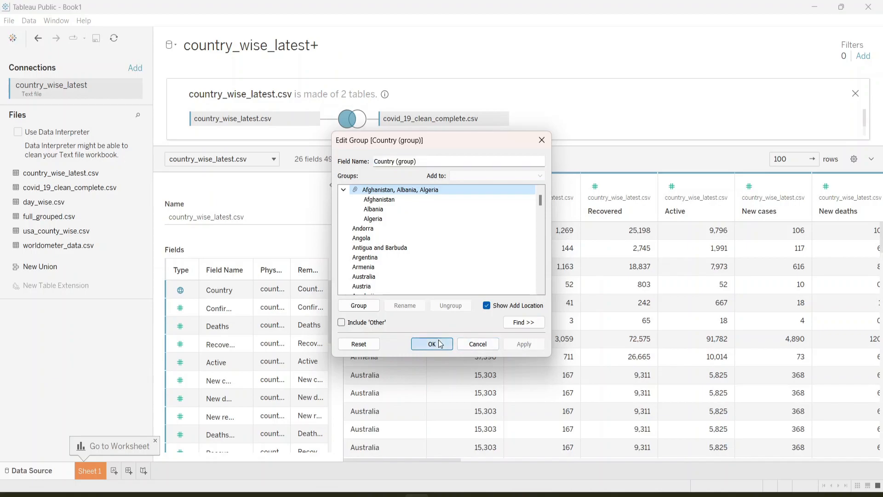
# Step: Examine the Country (group) column at the end of the joined table and compare it with the original Country column
pyautogui.hscroll(5, 657, 304)
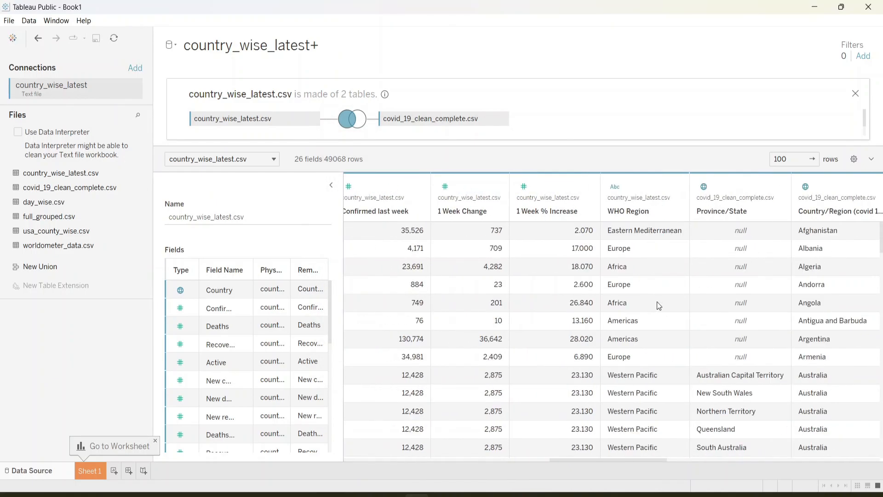
pyautogui.hscroll(5, 658, 305)
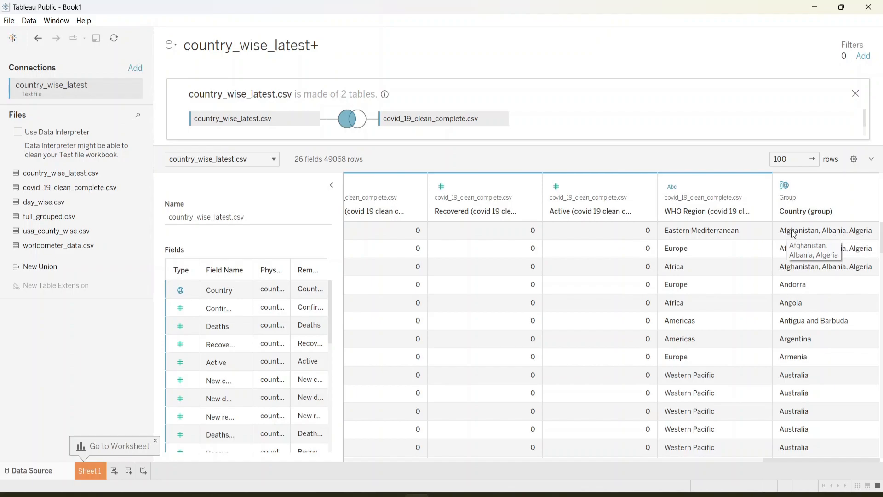
pyautogui.hscroll(-20, 716, 249)
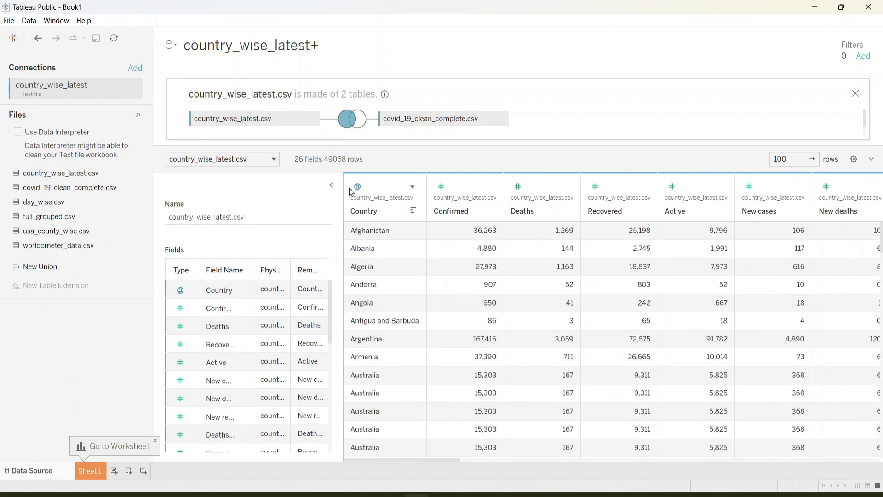
pyautogui.hscroll(20, 656, 286)
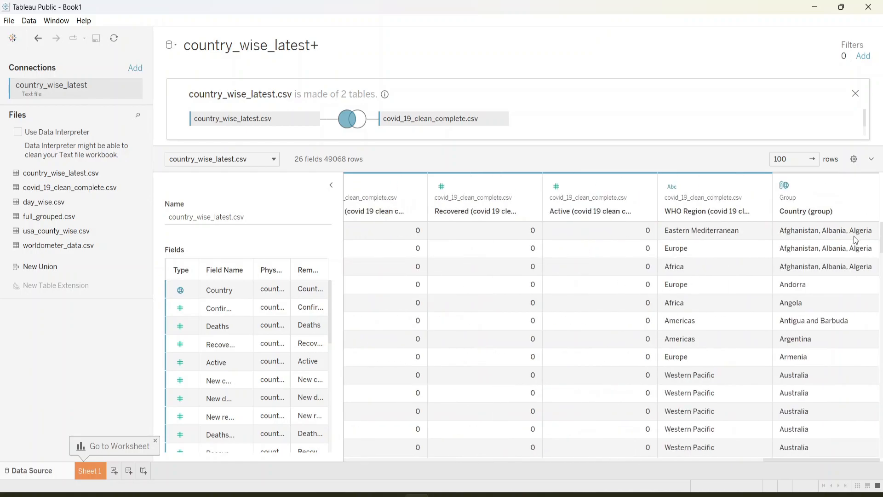
pyautogui.hscroll(-20, 558, 272)
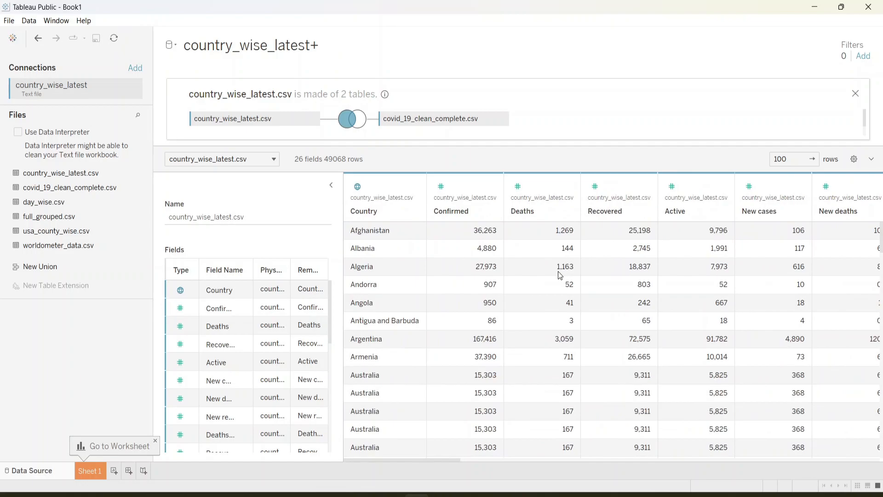
pyautogui.hscroll(20, 623, 287)
pyautogui.hscroll(-20, 623, 287)
# Step: Delete the Country (group) field from the joined table
pyautogui.hscroll(20, 710, 325)
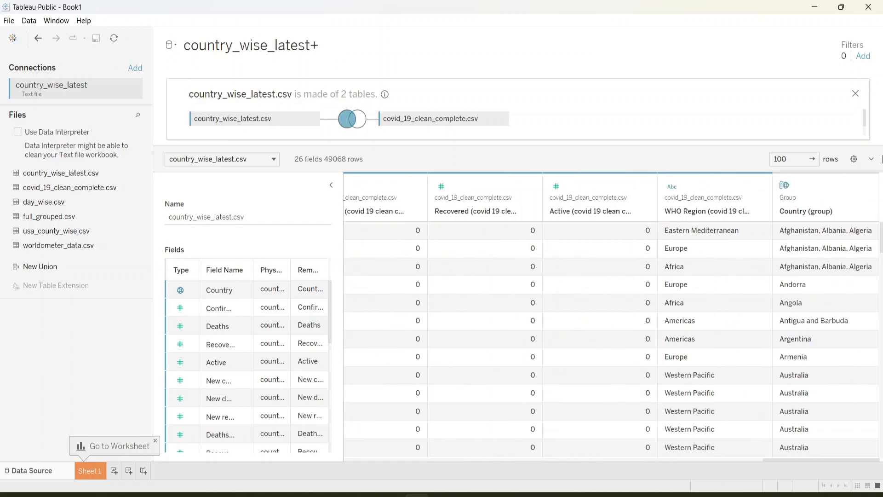
pyautogui.click(866, 188)
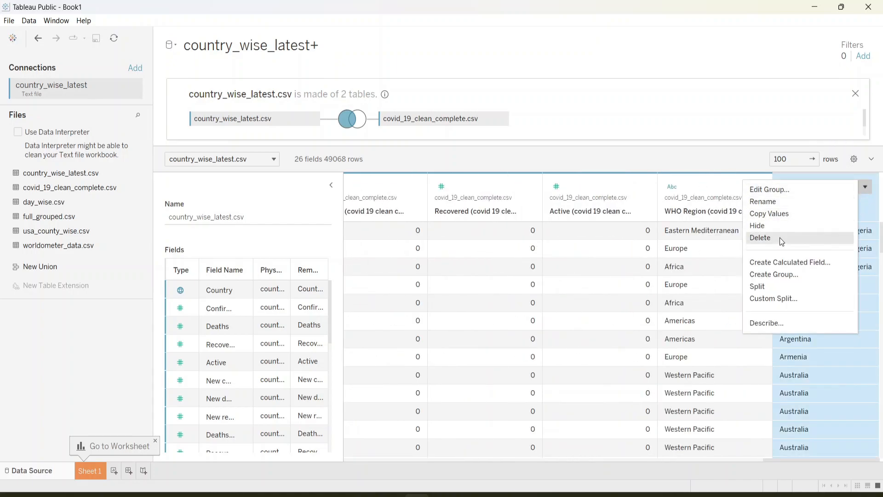
pyautogui.click(779, 238)
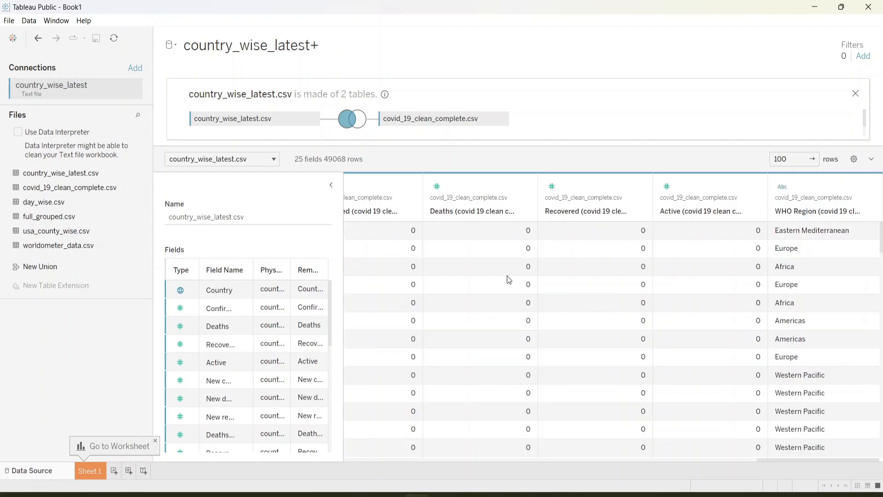
# Step: Apply an automatic Split to the Country field of country_wise_latest.csv
pyautogui.click(413, 187)
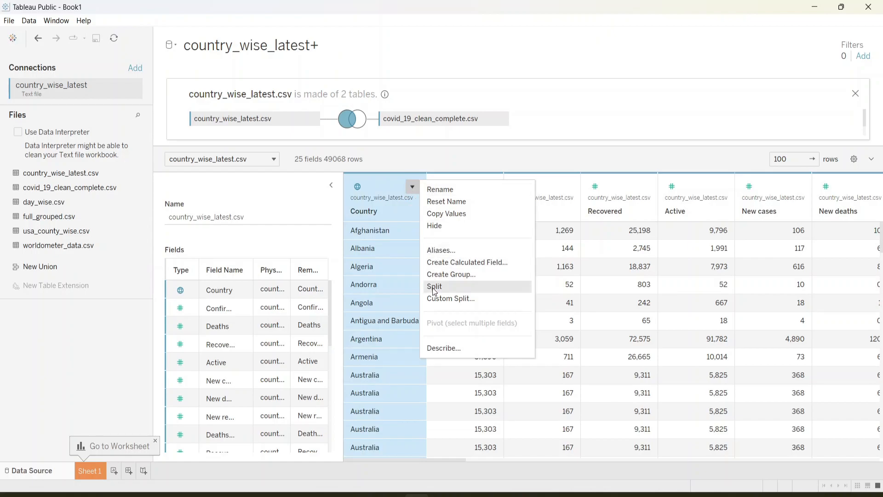
pyautogui.click(434, 287)
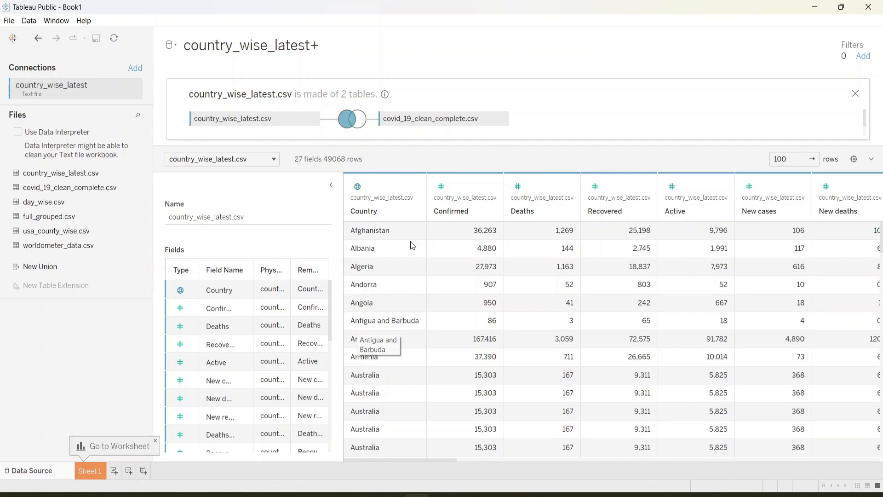
# Step: Apply the automatic Split to the Country field a second time to add another pair of split columns
pyautogui.click(411, 187)
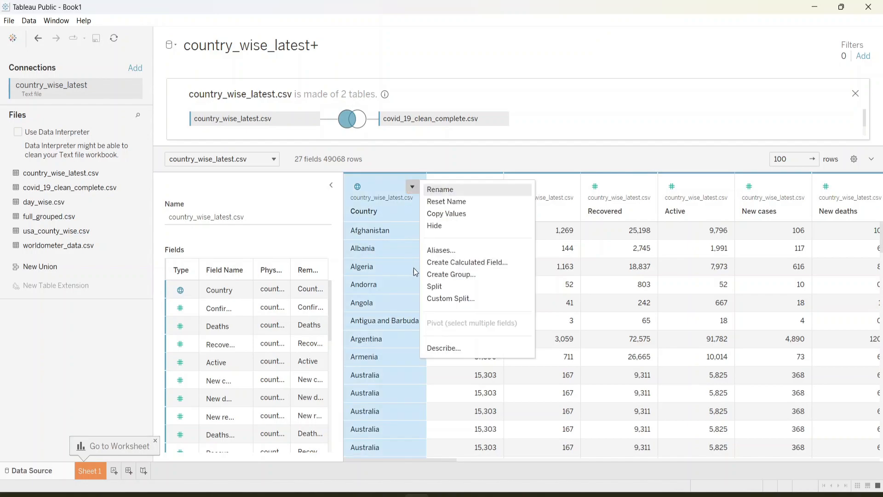
pyautogui.click(453, 286)
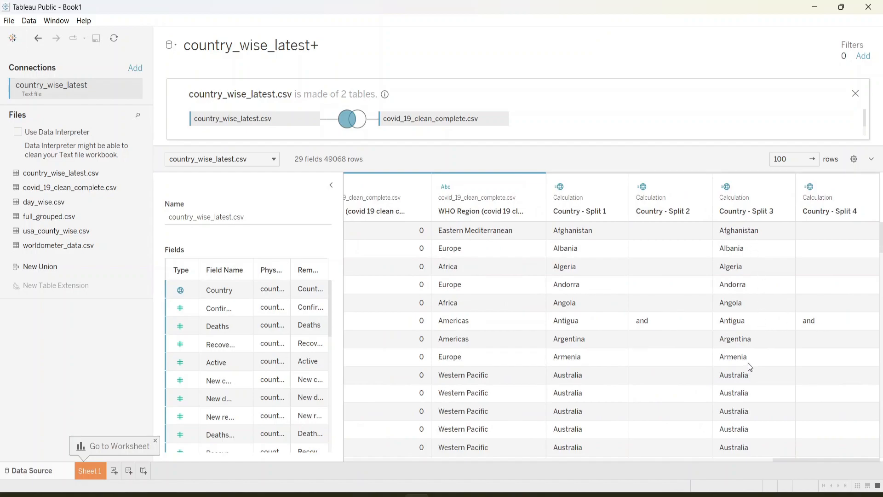
# Step: Delete the Country - Split 4 and Country - Split 2 fields from the joined table
pyautogui.moveTo(663, 199)
pyautogui.click(868, 187)
pyautogui.click(867, 187)
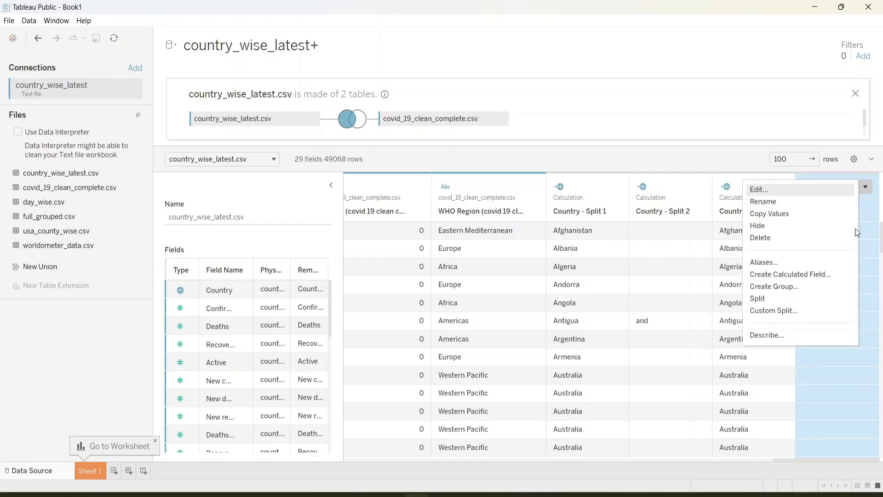
pyautogui.click(797, 236)
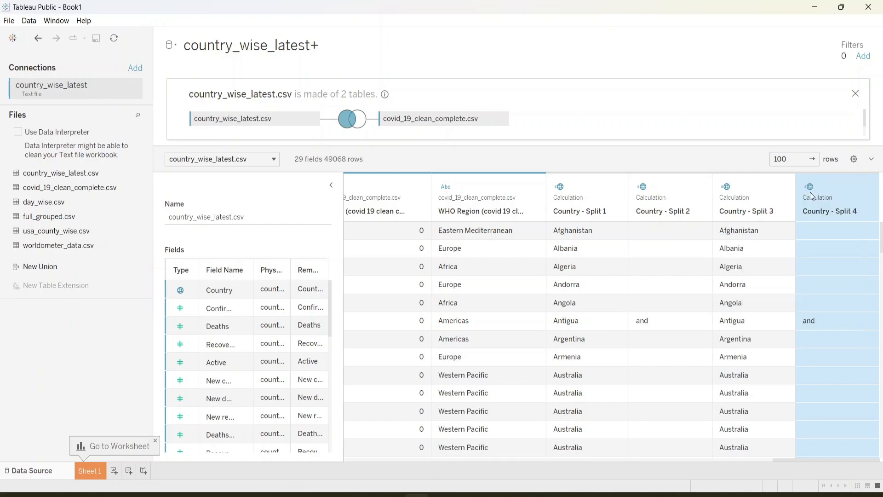
pyautogui.click(786, 188)
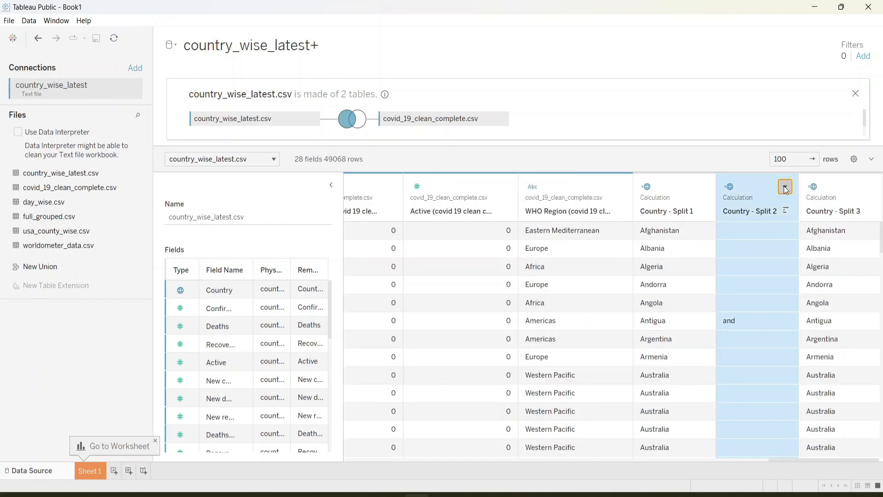
pyautogui.click(785, 187)
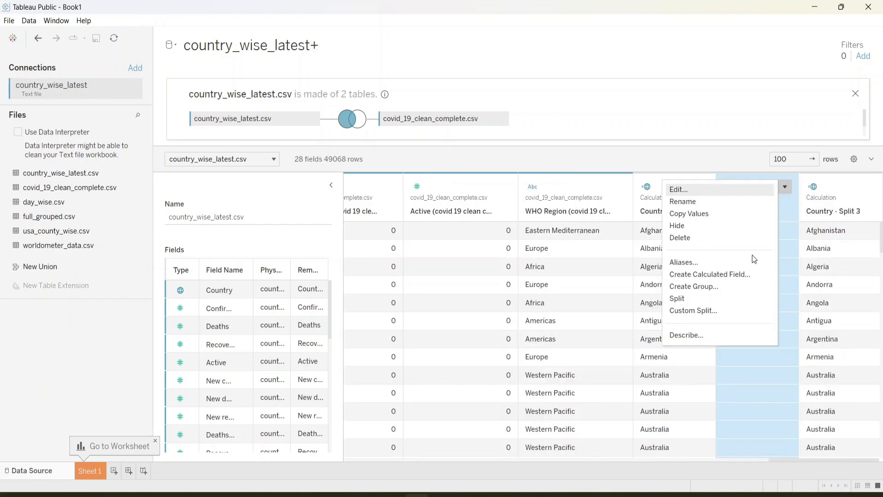
pyautogui.click(694, 237)
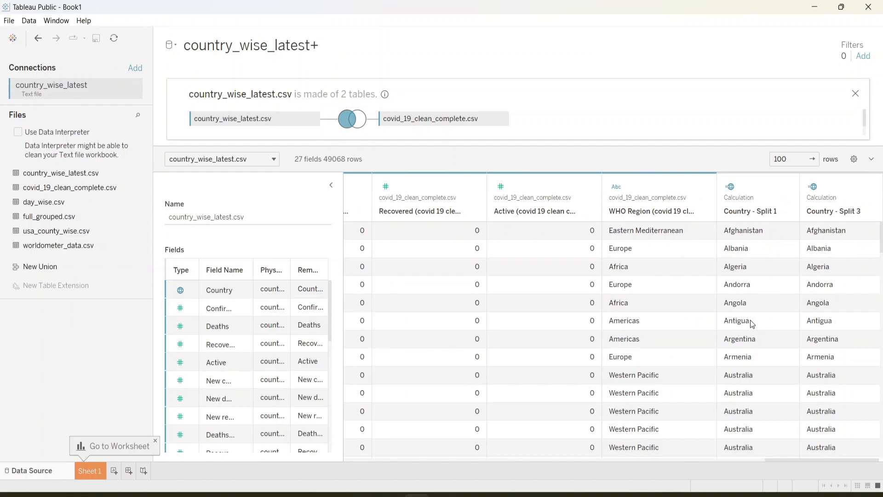
# Step: Review the Custom Split options for the Country field of country_wise_latest.csv without applying a split
pyautogui.hscroll(-1, 731, 326)
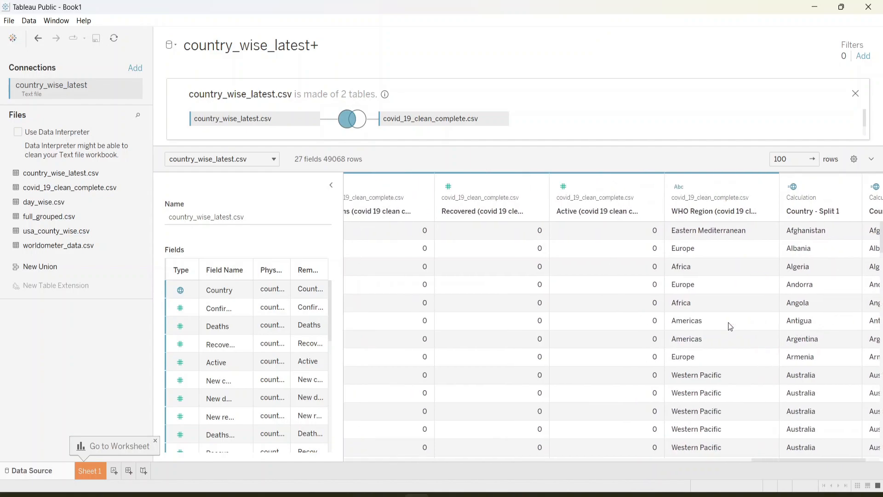
pyautogui.hscroll(1, 730, 325)
pyautogui.hscroll(-15, 735, 325)
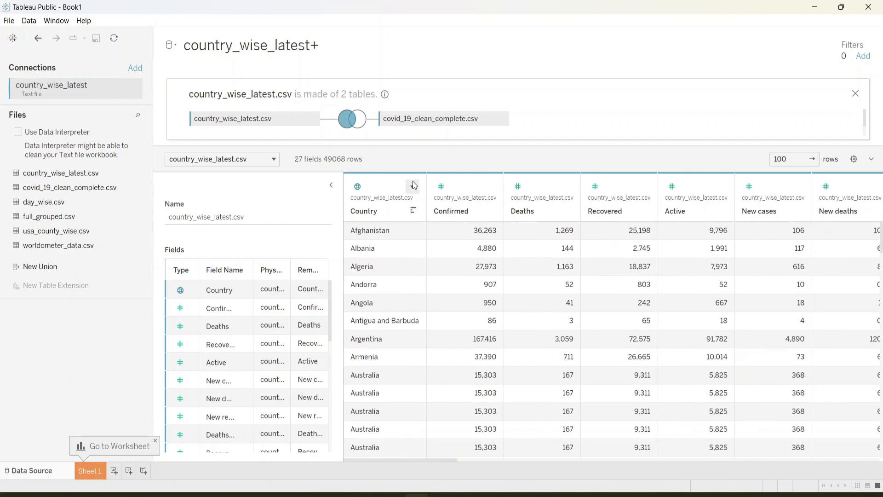
pyautogui.click(413, 184)
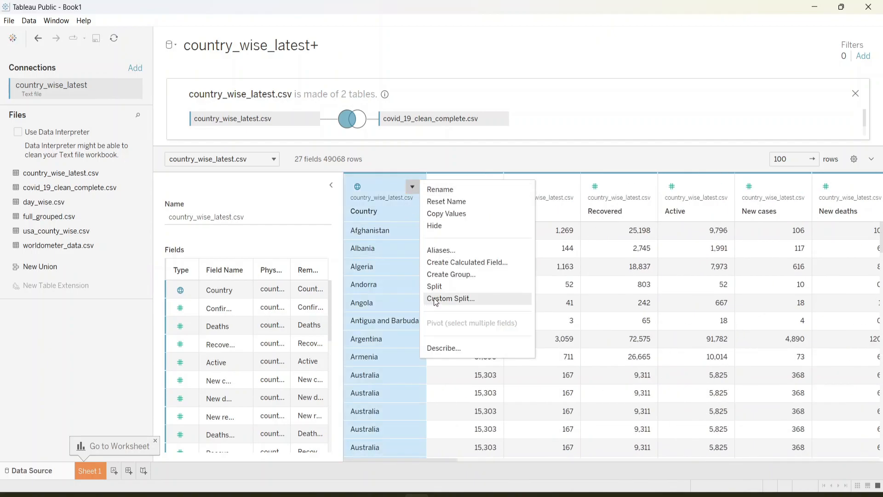
pyautogui.click(437, 299)
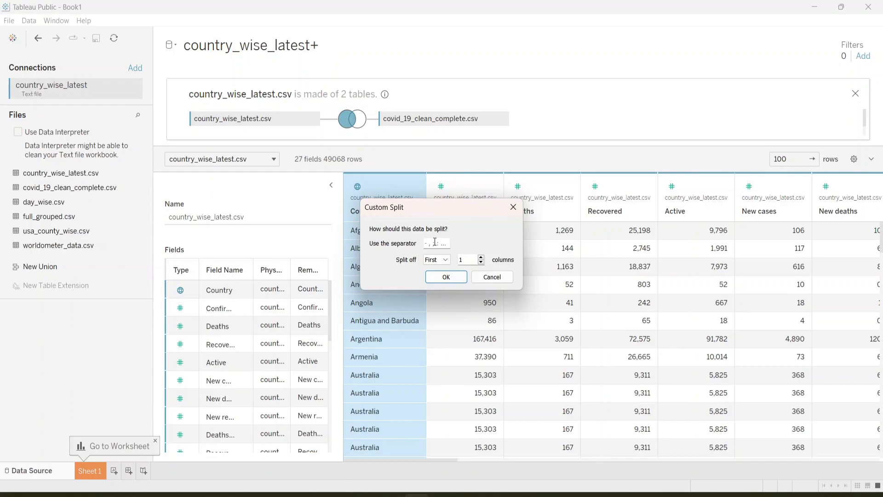
pyautogui.click(493, 277)
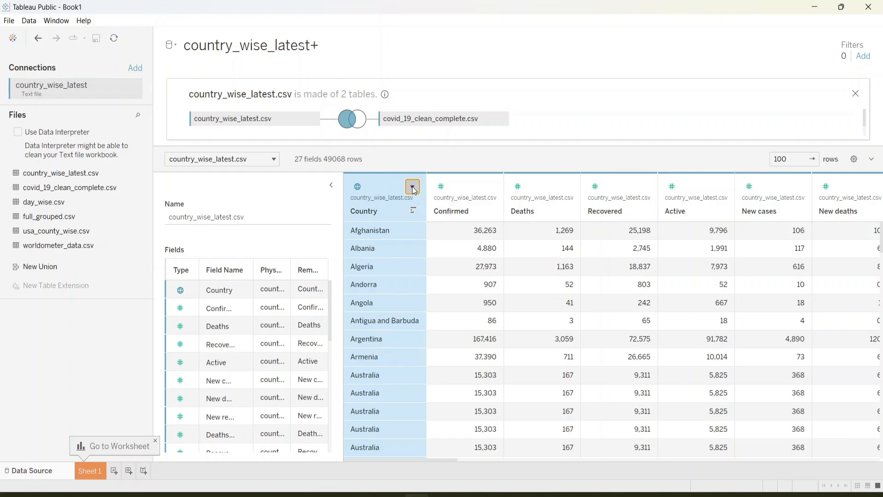
# Step: Try a Custom Split on the Country field with ; and / as separators, and cancel it
pyautogui.click(413, 186)
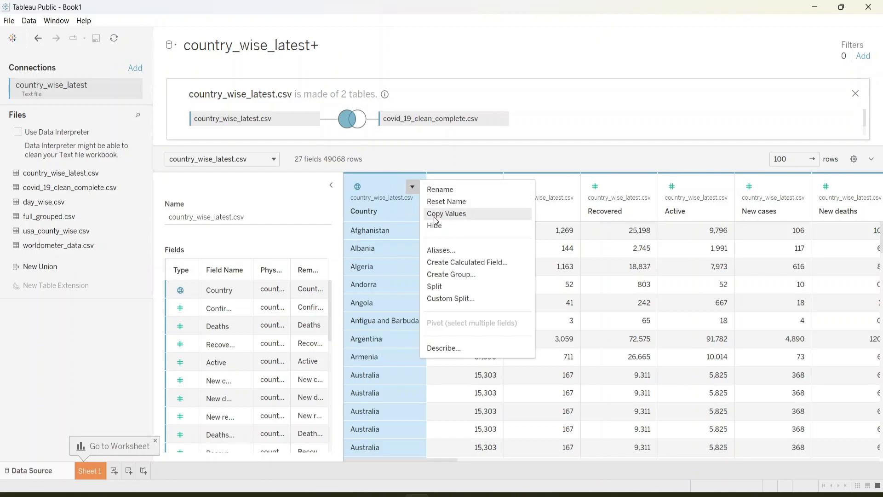
pyautogui.click(444, 299)
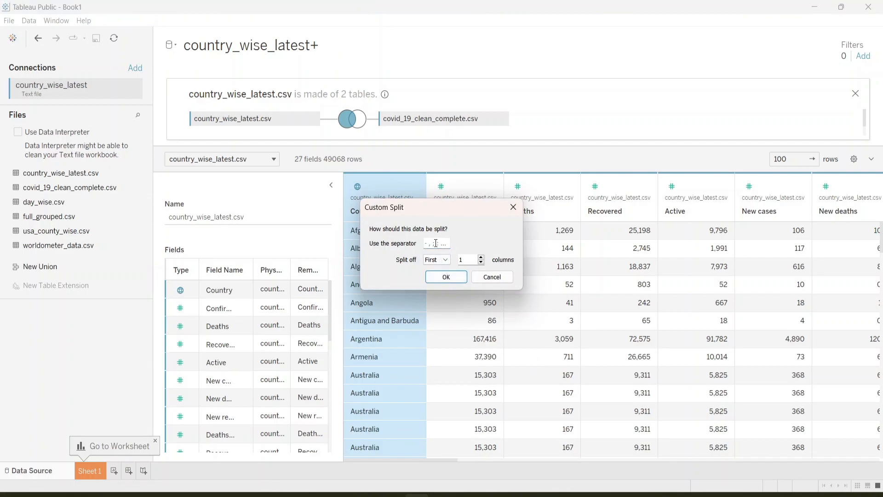
pyautogui.write(';')
pyautogui.click(428, 243)
pyautogui.write('/')
pyautogui.click(482, 280)
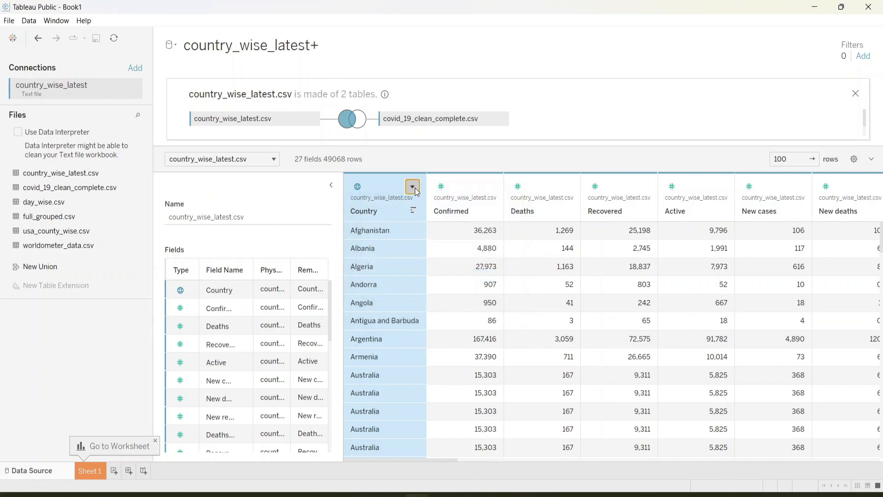
# Step: Open the description of the Country field and examine its properties and domain members before closing it
pyautogui.click(414, 188)
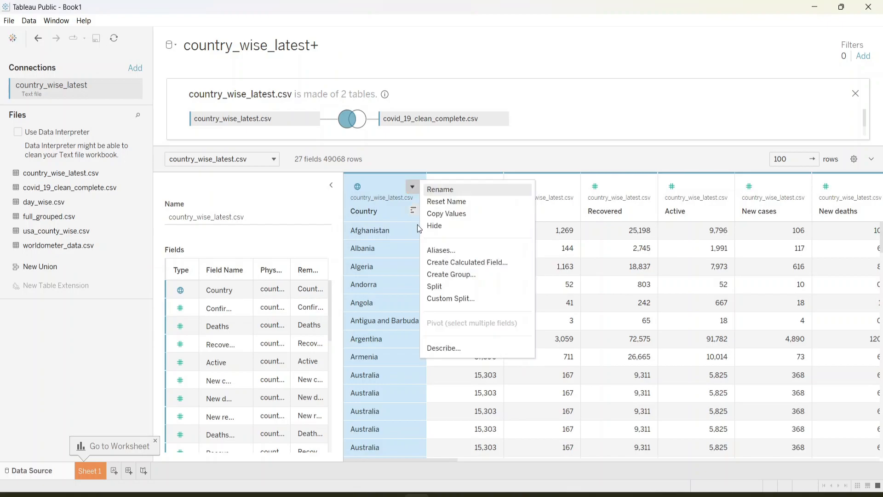
pyautogui.click(442, 349)
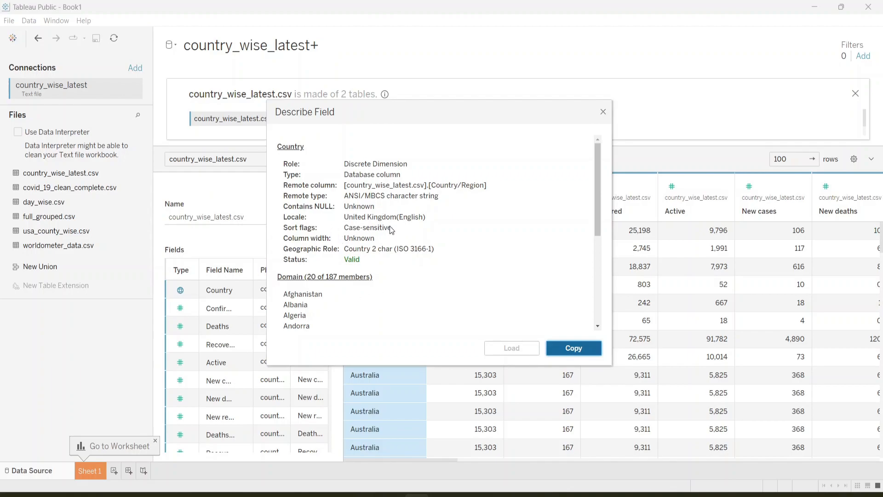
pyautogui.scroll(-5, 390, 226)
pyautogui.scroll(4, 390, 225)
pyautogui.scroll(-1, 387, 225)
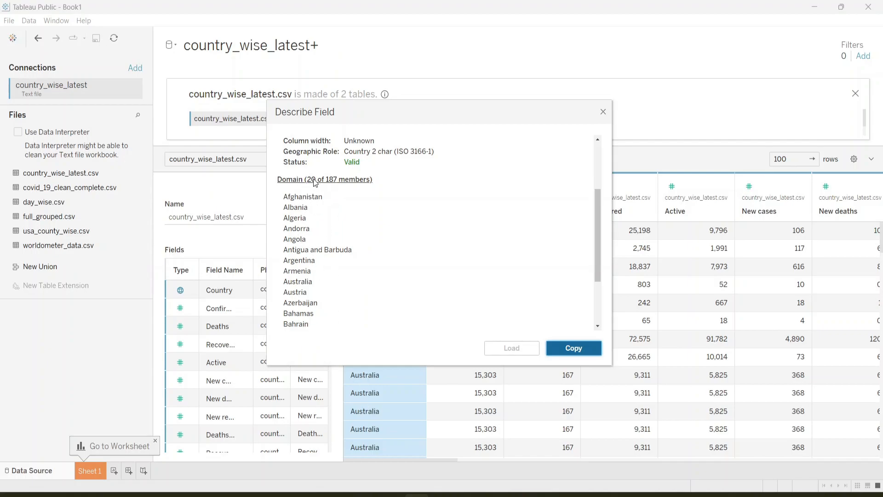
pyautogui.scroll(-3, 299, 218)
pyautogui.scroll(3, 299, 217)
pyautogui.scroll(-3, 299, 217)
pyautogui.scroll(3, 299, 218)
pyautogui.scroll(-3, 300, 218)
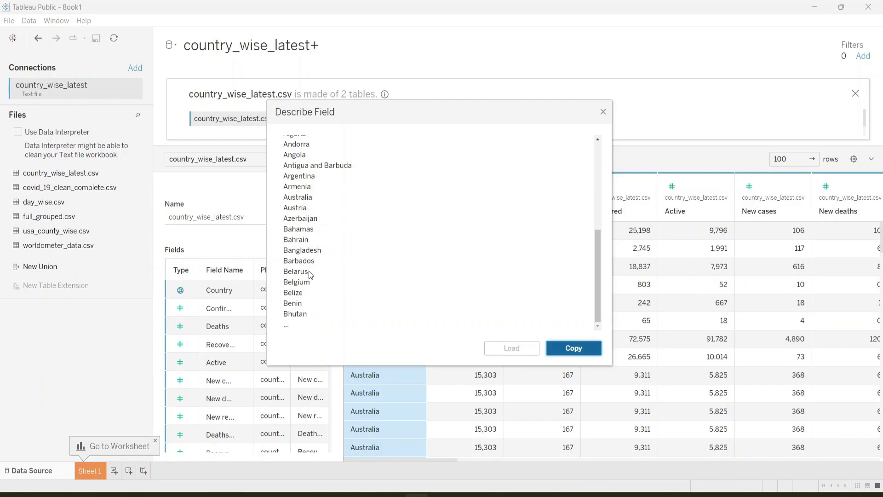
pyautogui.click(591, 354)
pyautogui.click(604, 113)
# Step: Sort the joined table by the Active column of country_wise_latest.csv, first ascending and finally descending
pyautogui.hscroll(5, 444, 376)
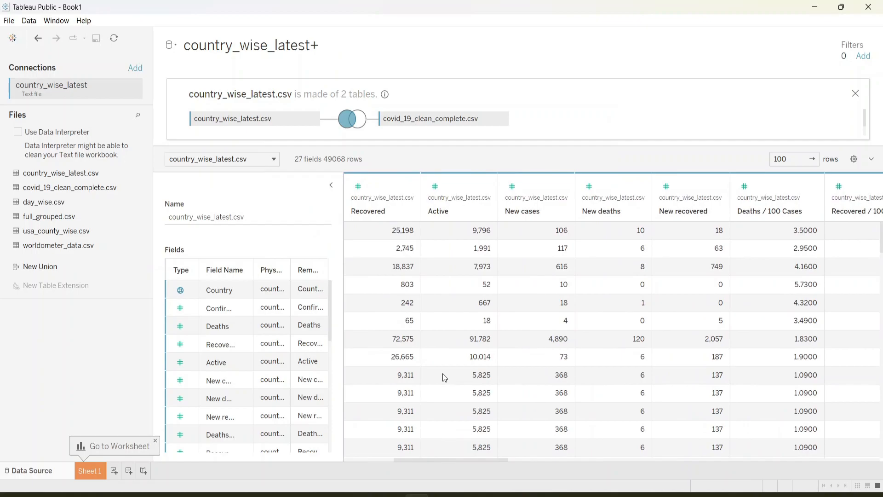
pyautogui.click(484, 188)
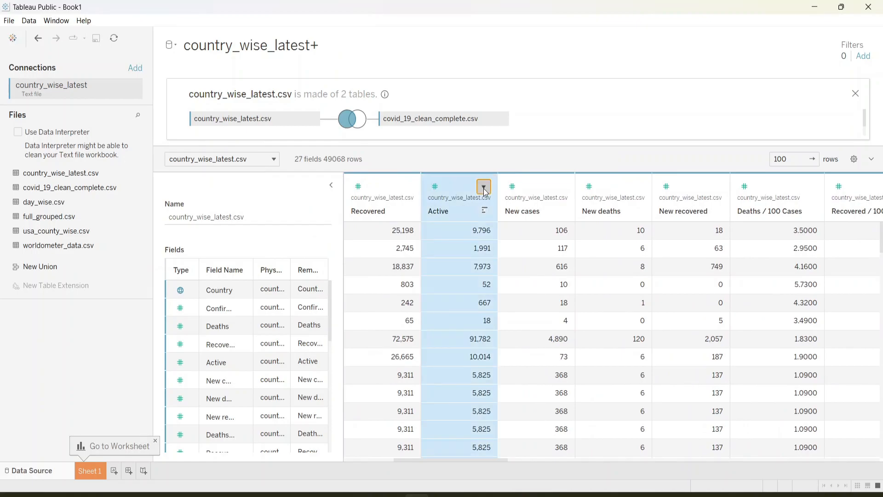
pyautogui.click(484, 188)
pyautogui.click(462, 184)
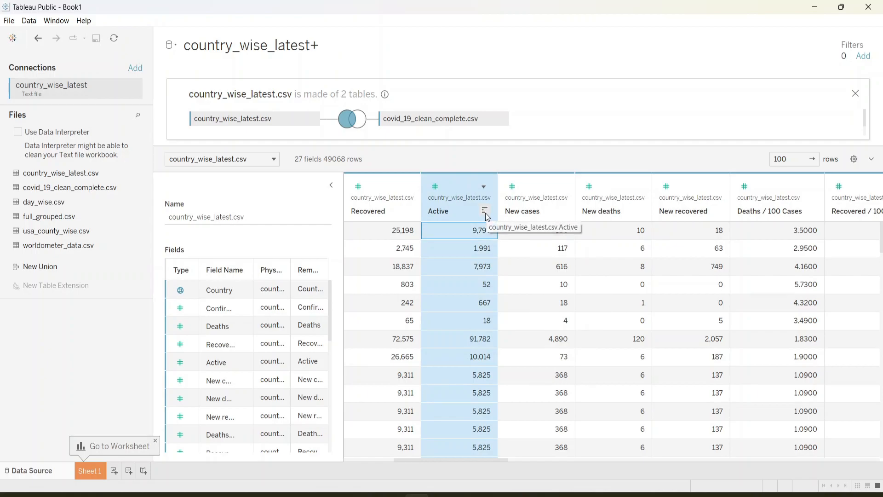
pyautogui.click(484, 211)
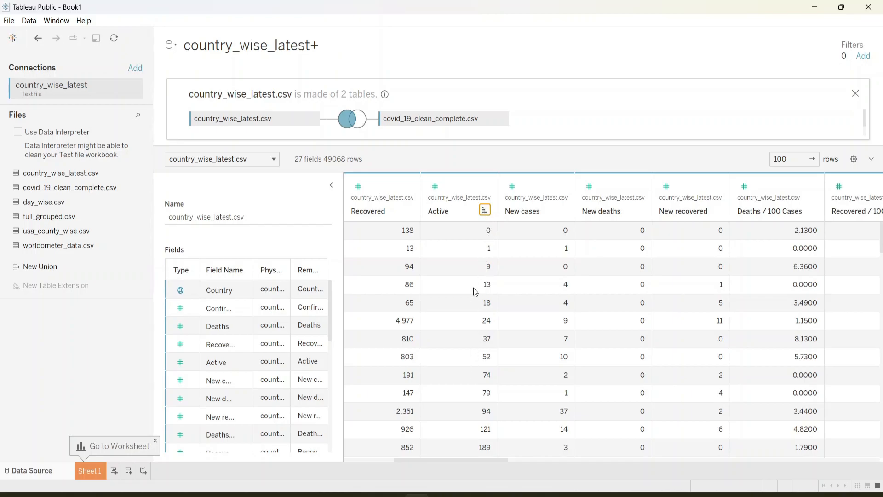
pyautogui.click(485, 211)
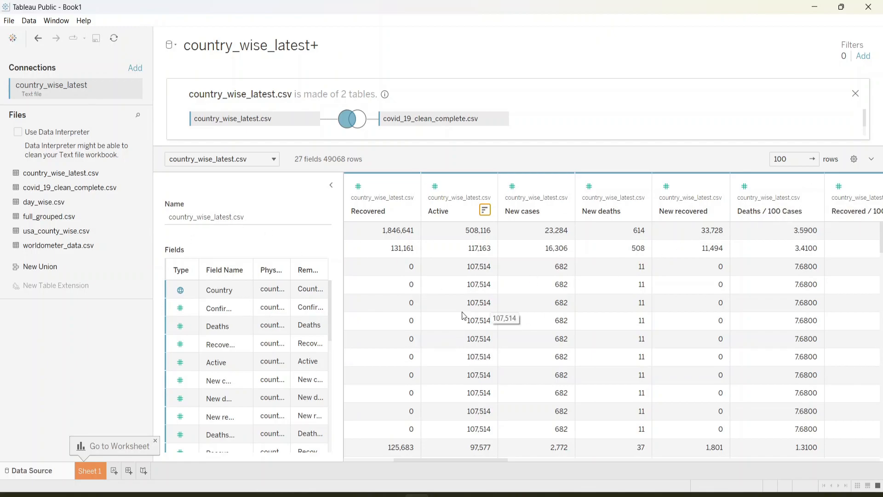
# Step: Open the Sheet 1 worksheet and look through the available dimensions and measures of both tables
pyautogui.click(83, 473)
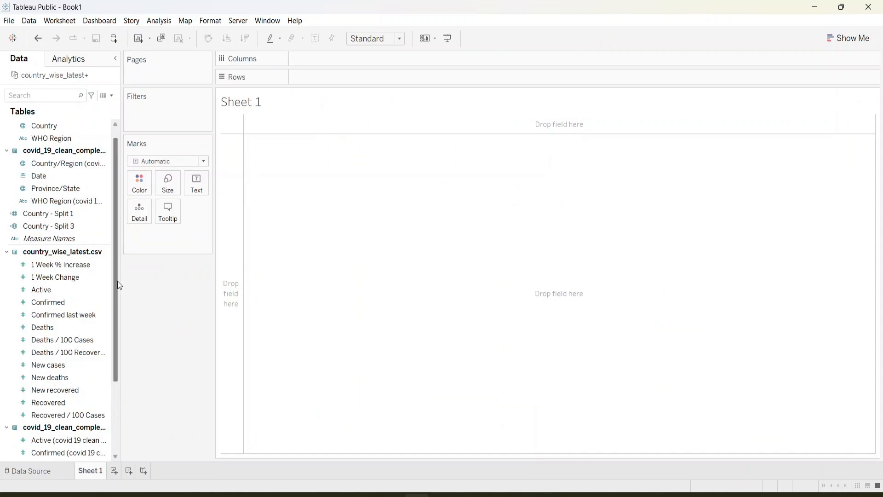
pyautogui.click(41, 326)
pyautogui.scroll(-3, 40, 326)
pyautogui.scroll(3, 41, 327)
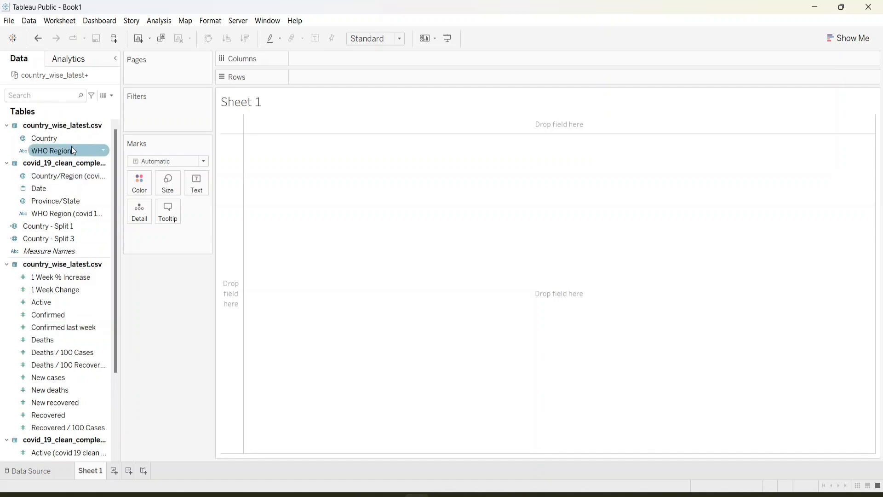